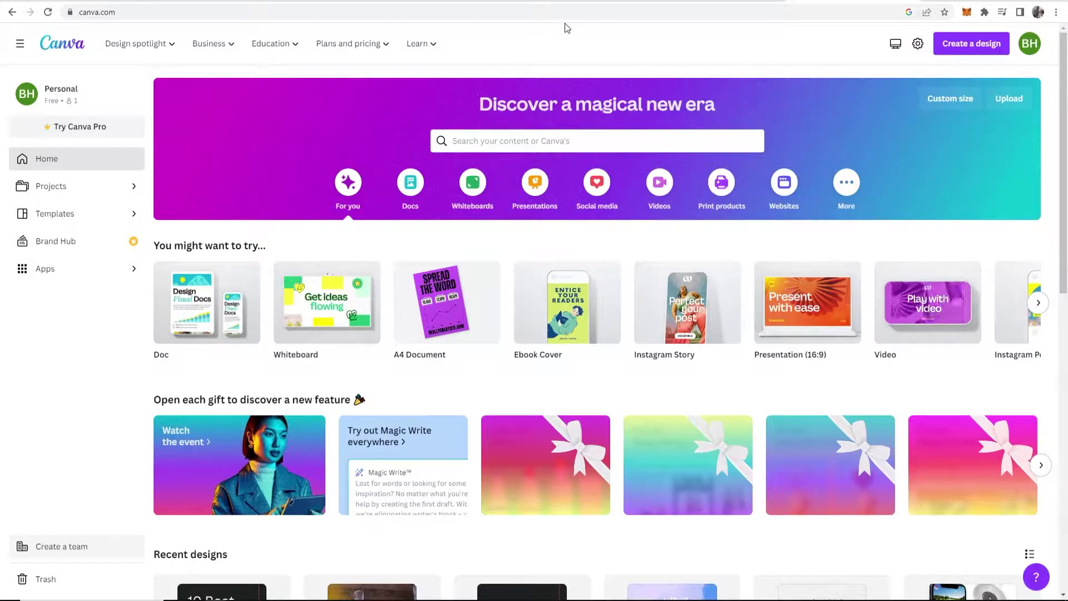
# Search Canva templates for 'youtube shorts' and browse the 288 vertical results
pyautogui.click(118, 15)
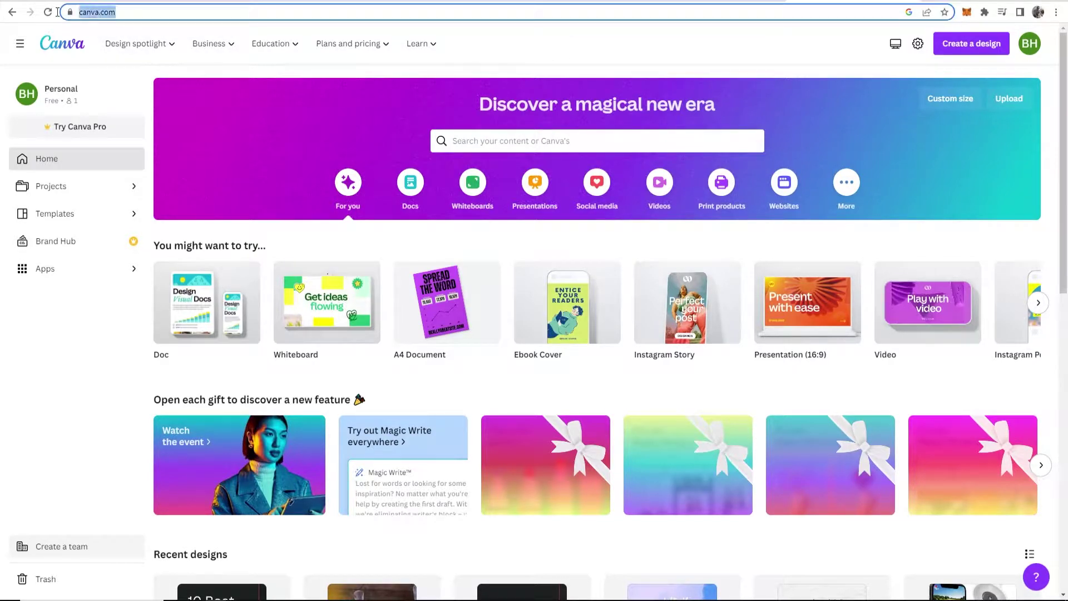
pyautogui.click(499, 55)
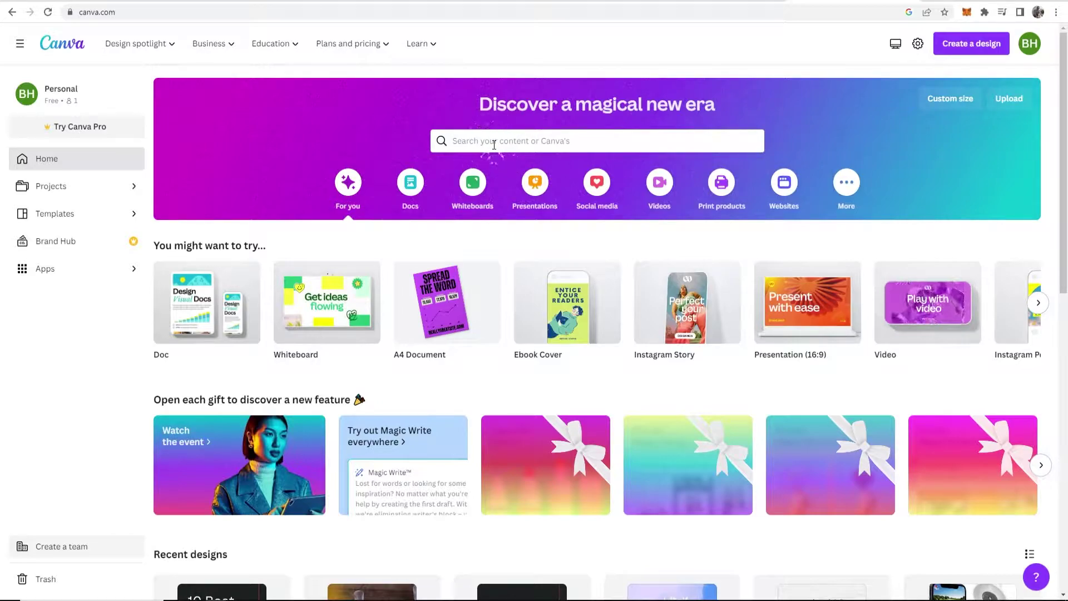
pyautogui.click(534, 144)
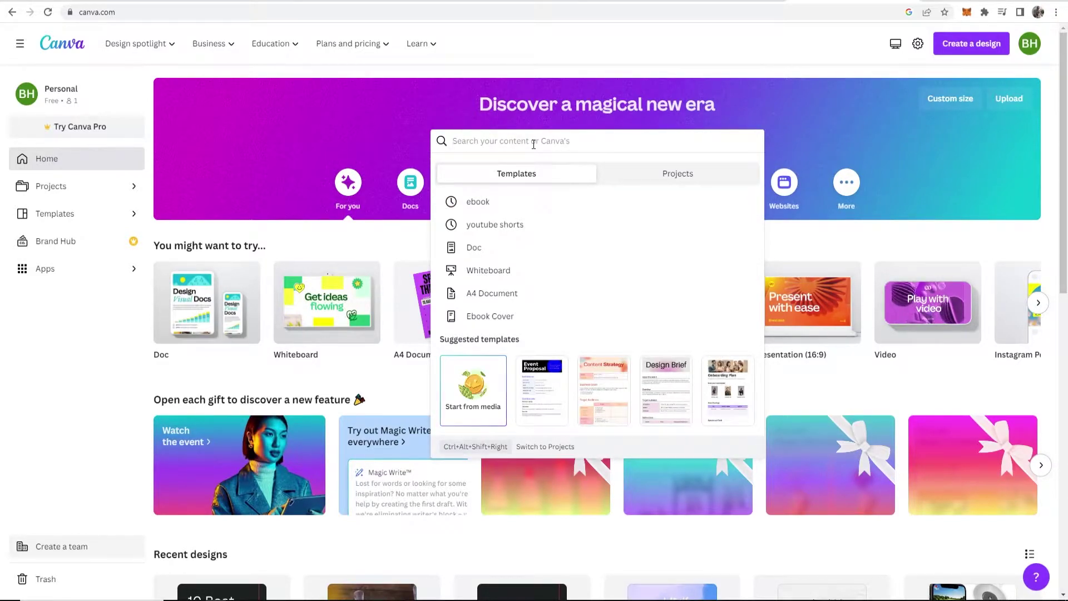
pyautogui.write('y')
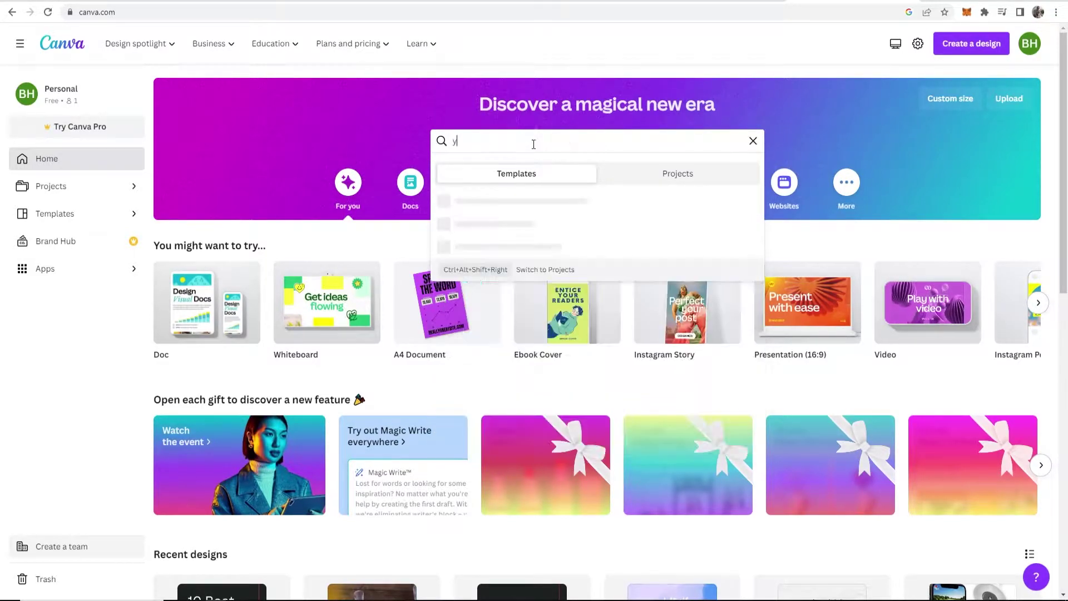
pyautogui.write('outube shorts')
pyautogui.press('Return')
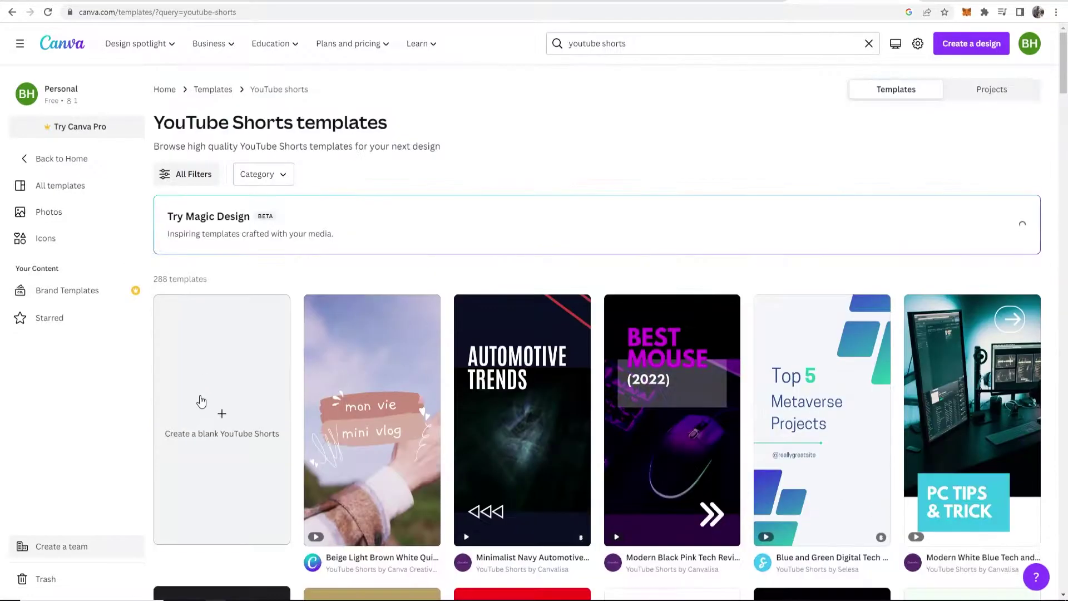
pyautogui.scroll(-2, 205, 377)
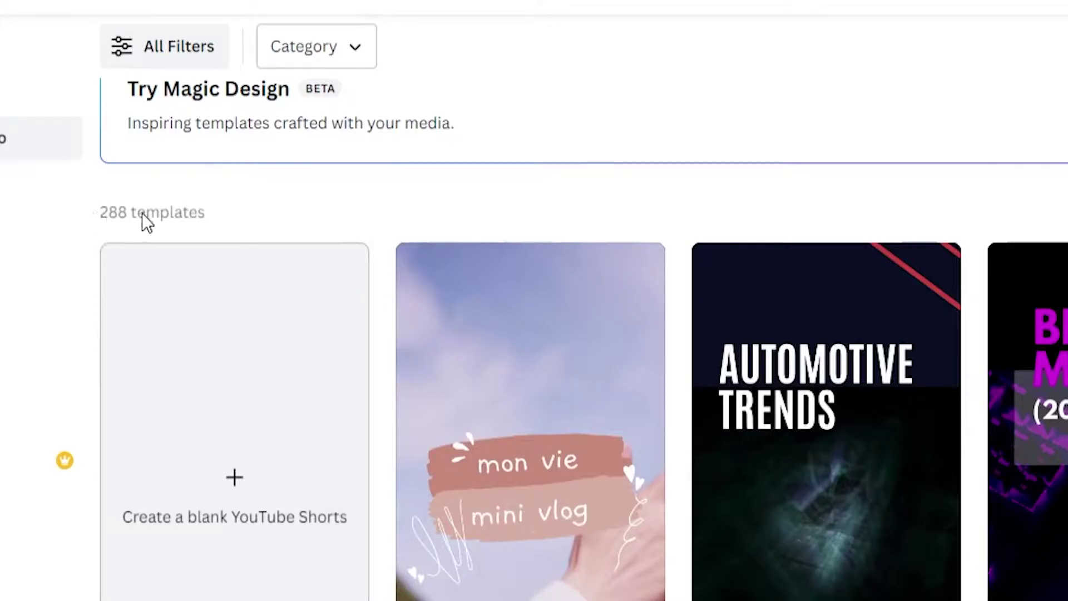
pyautogui.scroll(2, 201, 221)
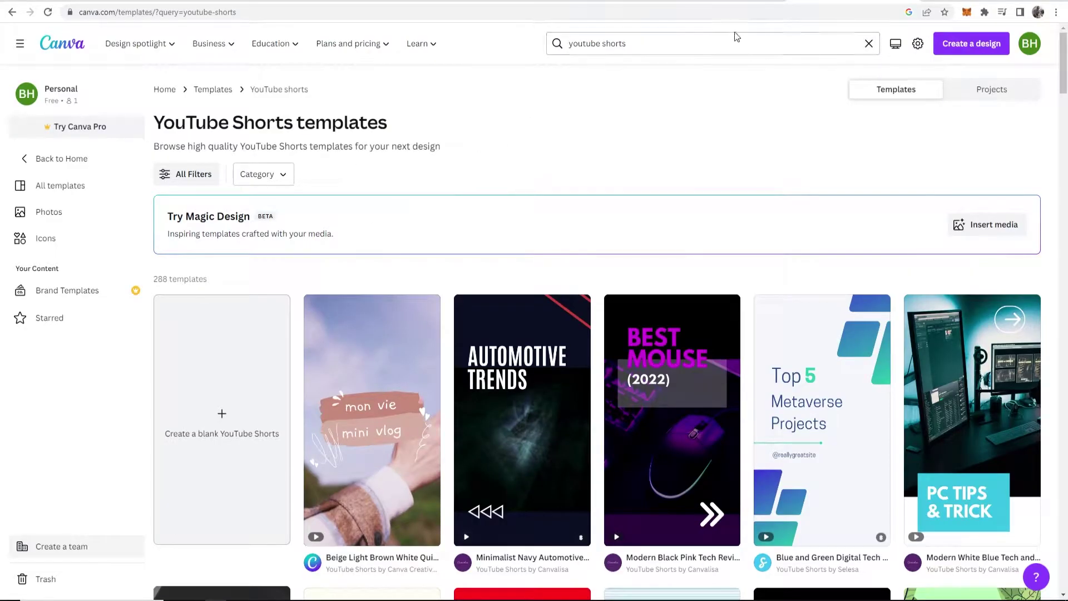
pyautogui.moveTo(724, 40); pyautogui.dragTo(454, 29)
# Search for 'tiktok' and scroll through the 2,140 TikTok video templates
pyautogui.write('tiktok')
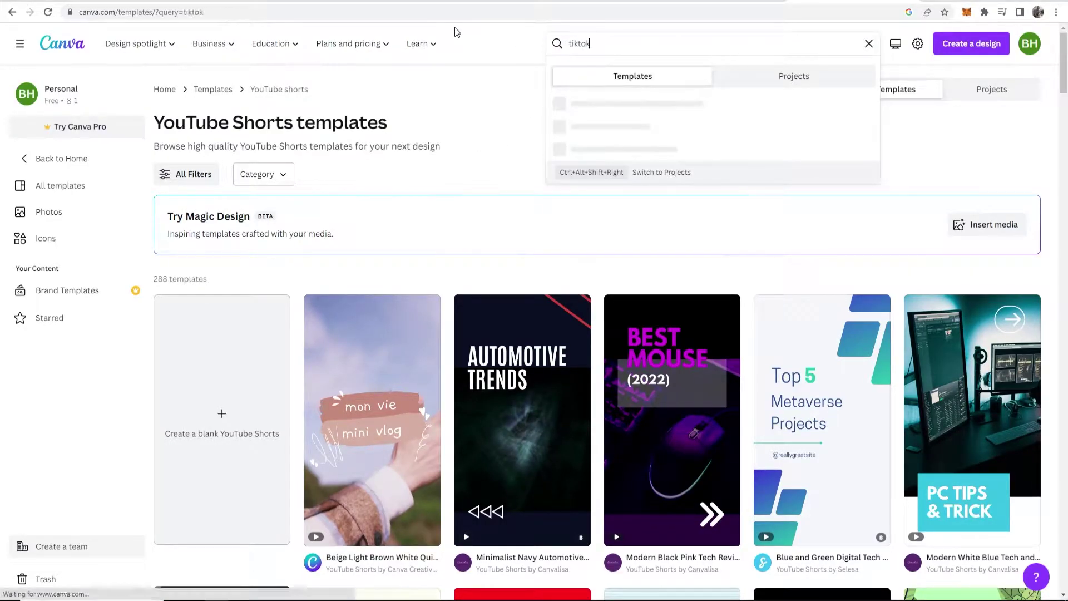
pyautogui.press('Return')
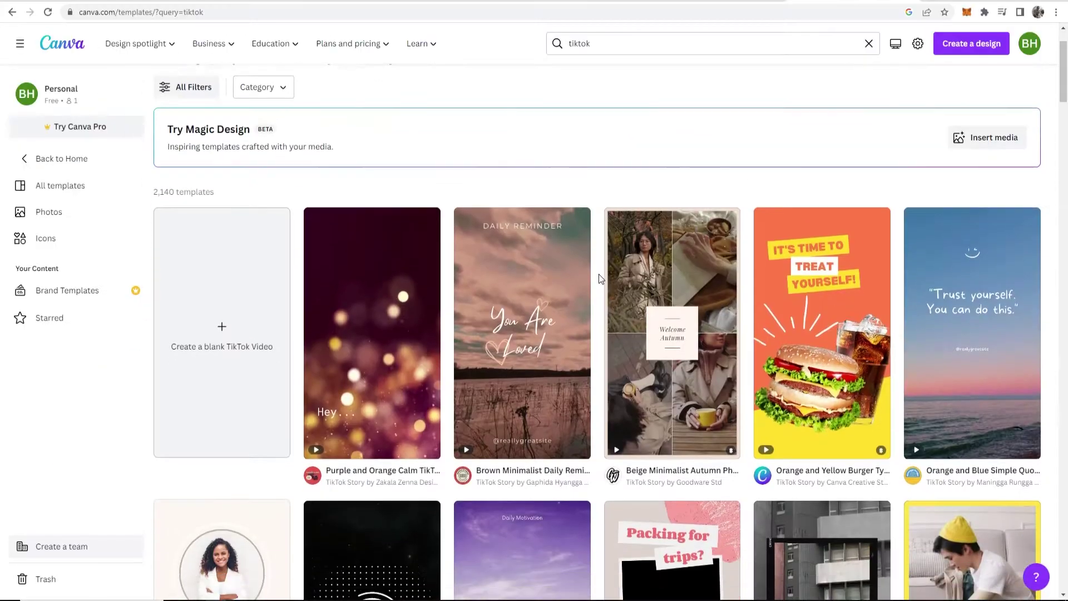
pyautogui.scroll(-1, 559, 445)
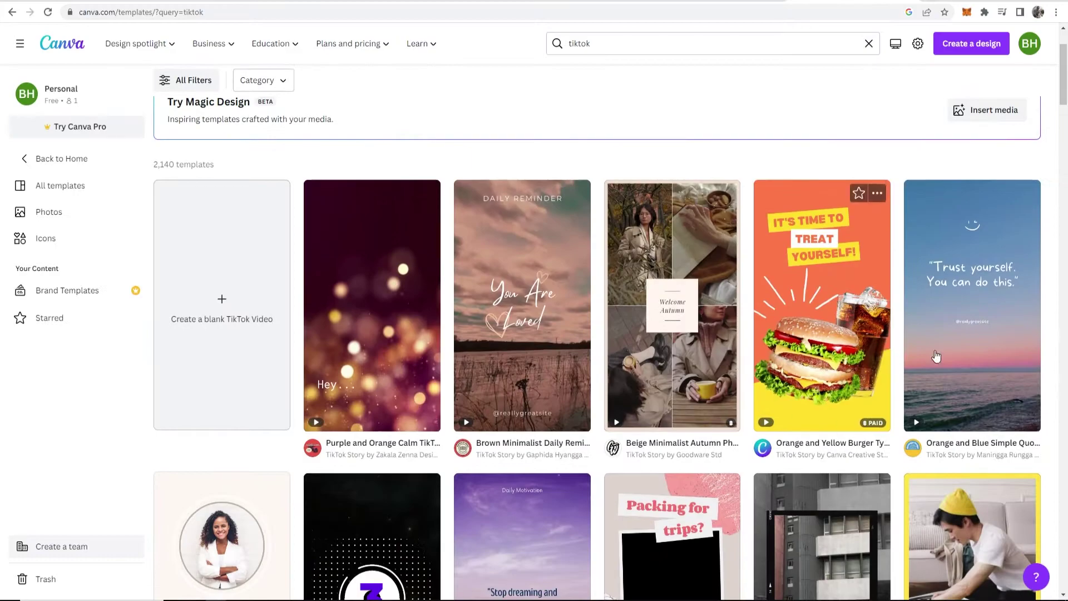
pyautogui.scroll(-3, 559, 445)
pyautogui.scroll(-1, 735, 353)
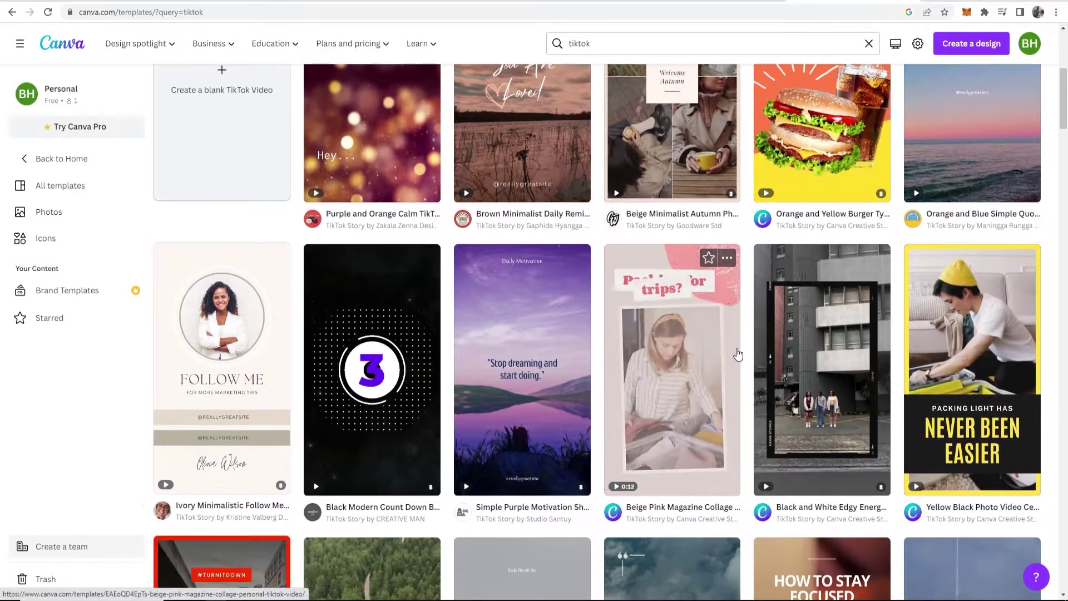
pyautogui.scroll(6, 734, 352)
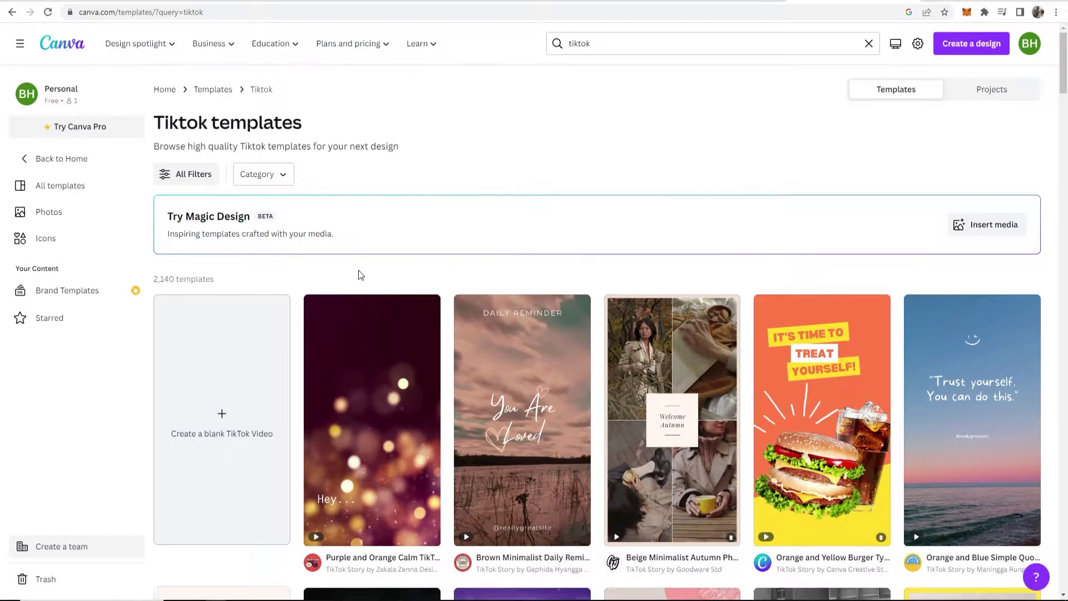
pyautogui.scroll(-1, 445, 400)
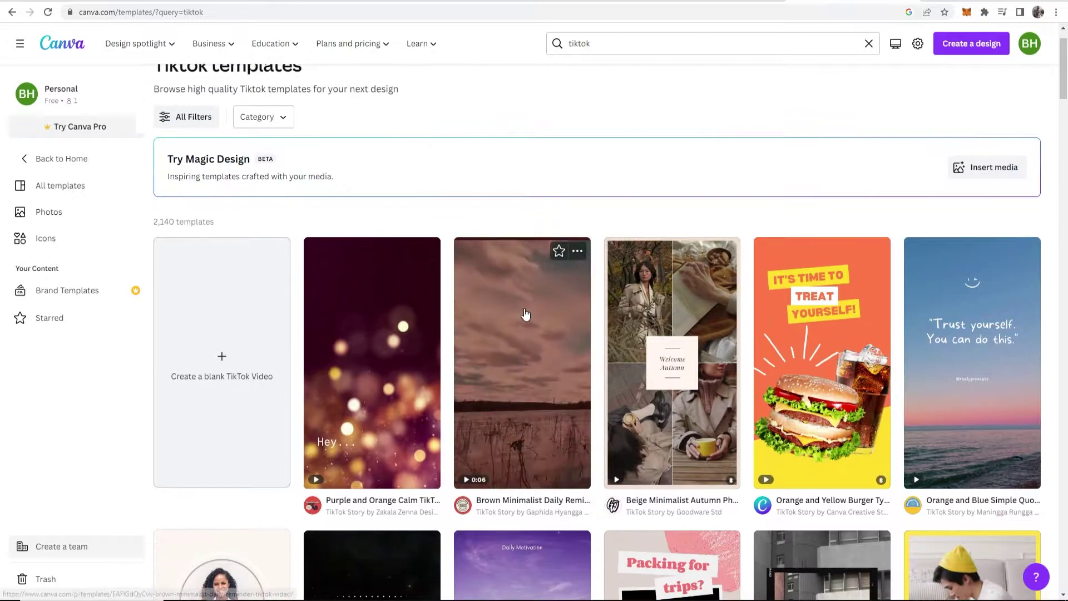
pyautogui.scroll(-1, 526, 315)
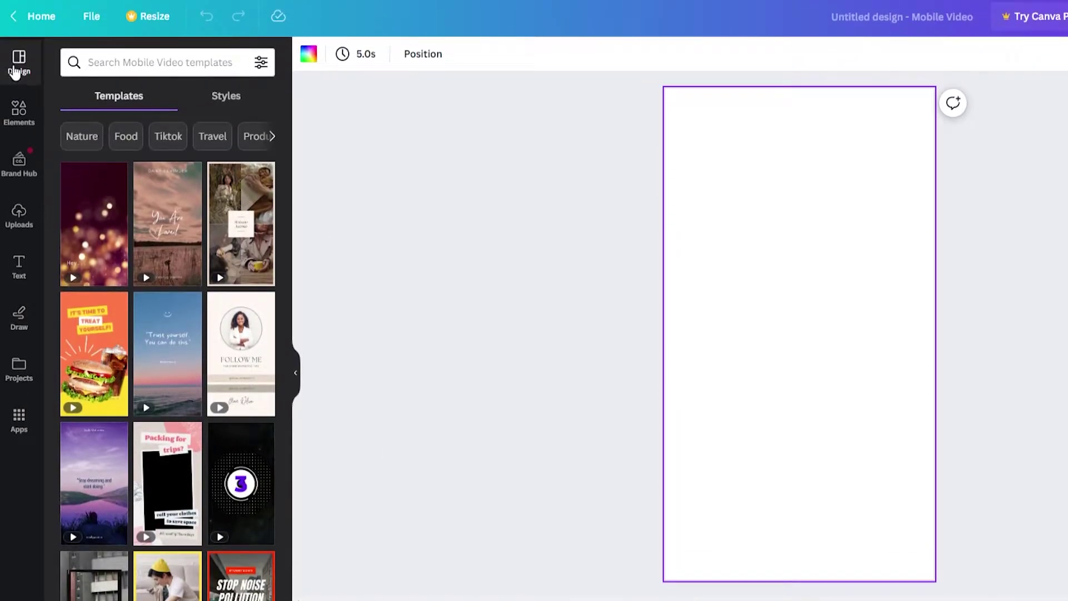
# Browse the Elements panel beside the blank mobile video page
pyautogui.scroll(-2, 129, 207)
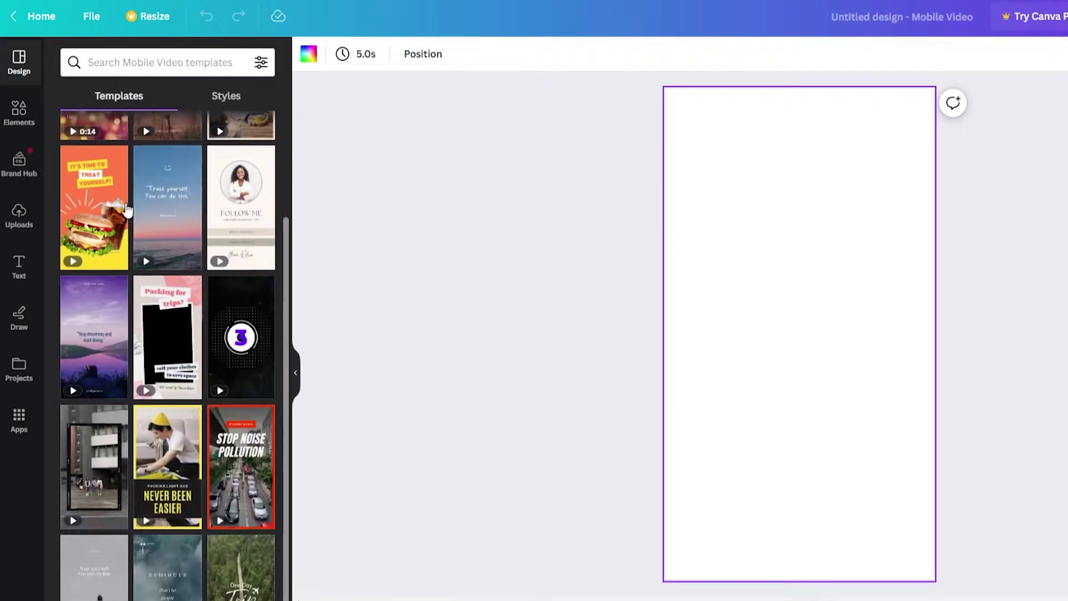
pyautogui.scroll(2, 127, 209)
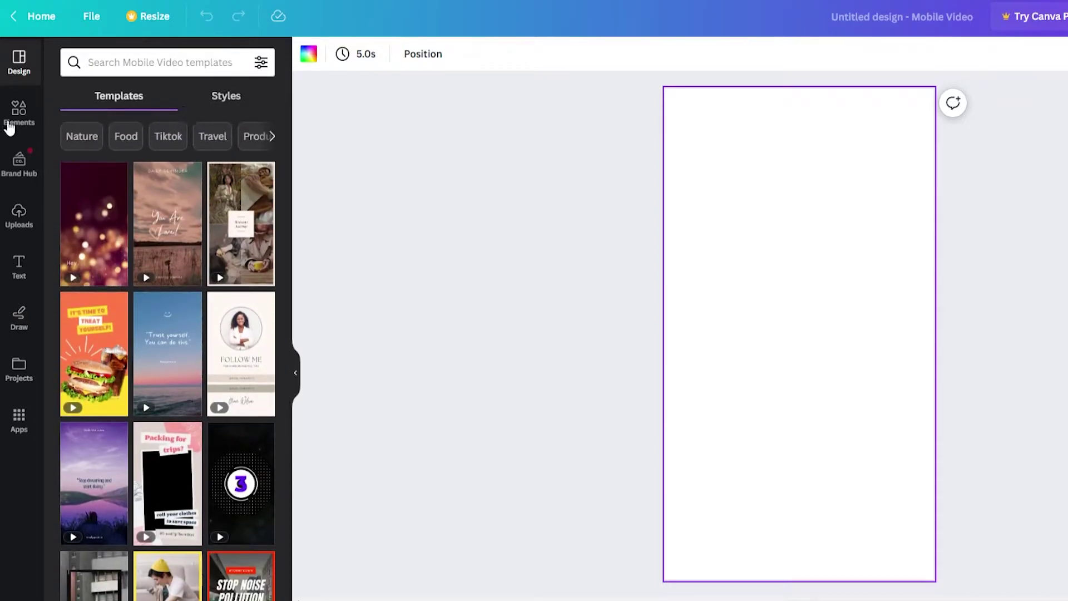
pyautogui.click(19, 114)
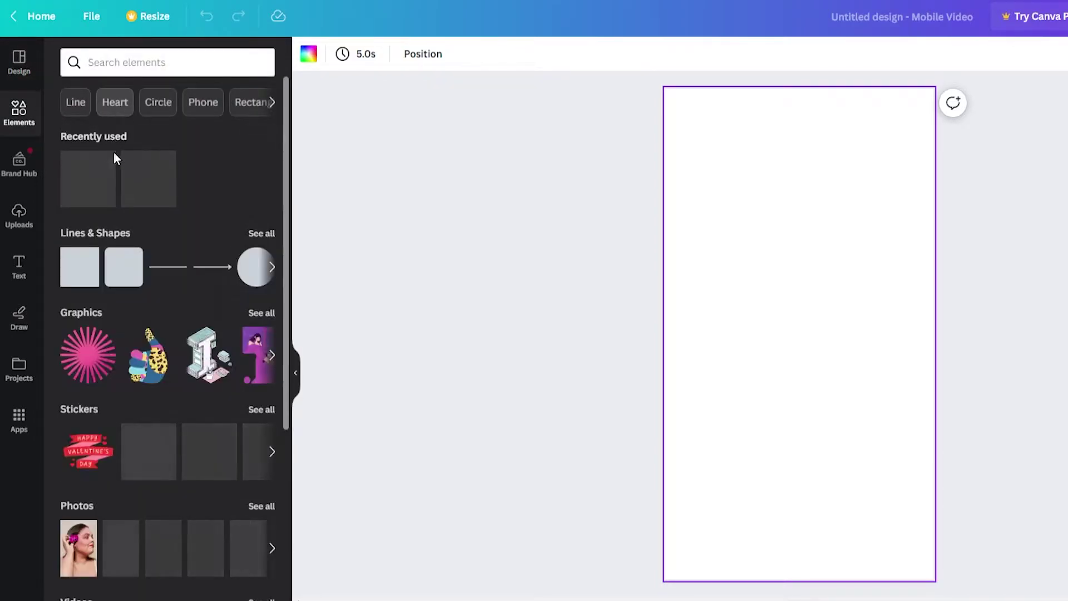
pyautogui.scroll(-3, 114, 234)
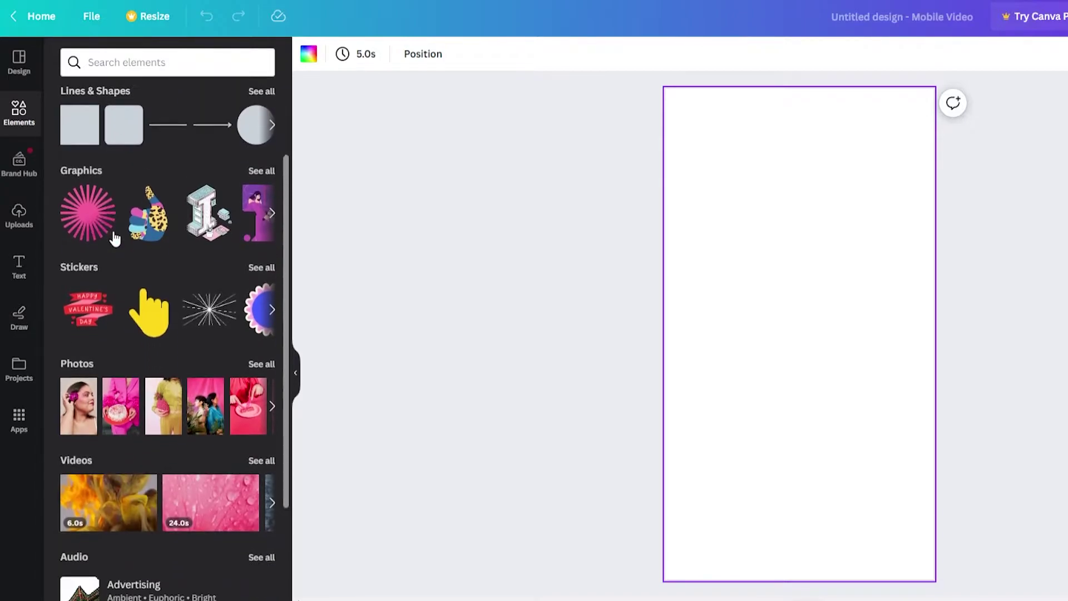
pyautogui.scroll(-1, 167, 389)
pyautogui.scroll(1, 123, 443)
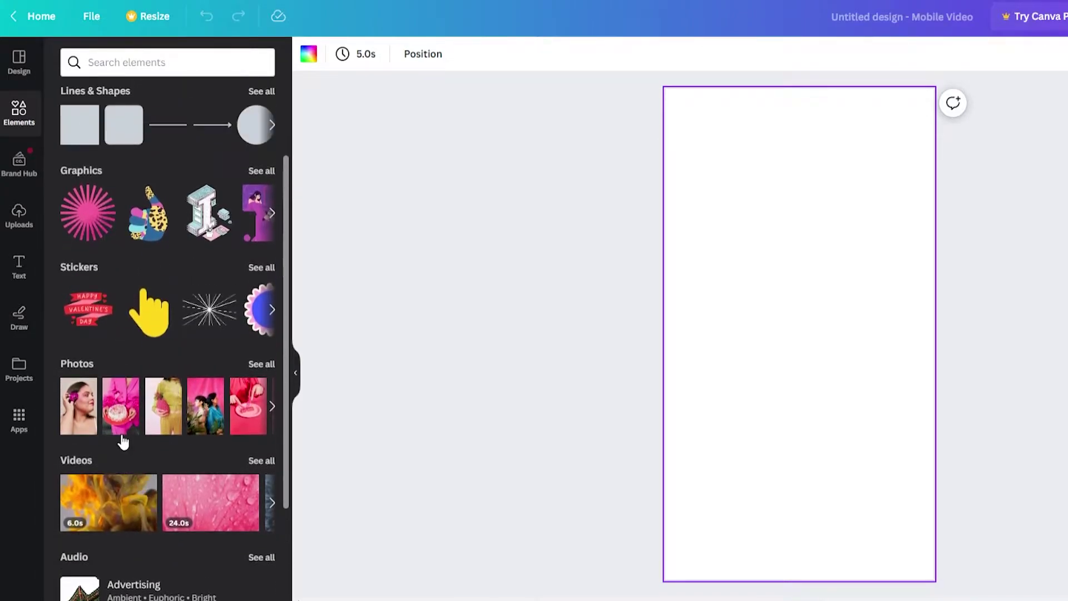
pyautogui.scroll(-10, 123, 442)
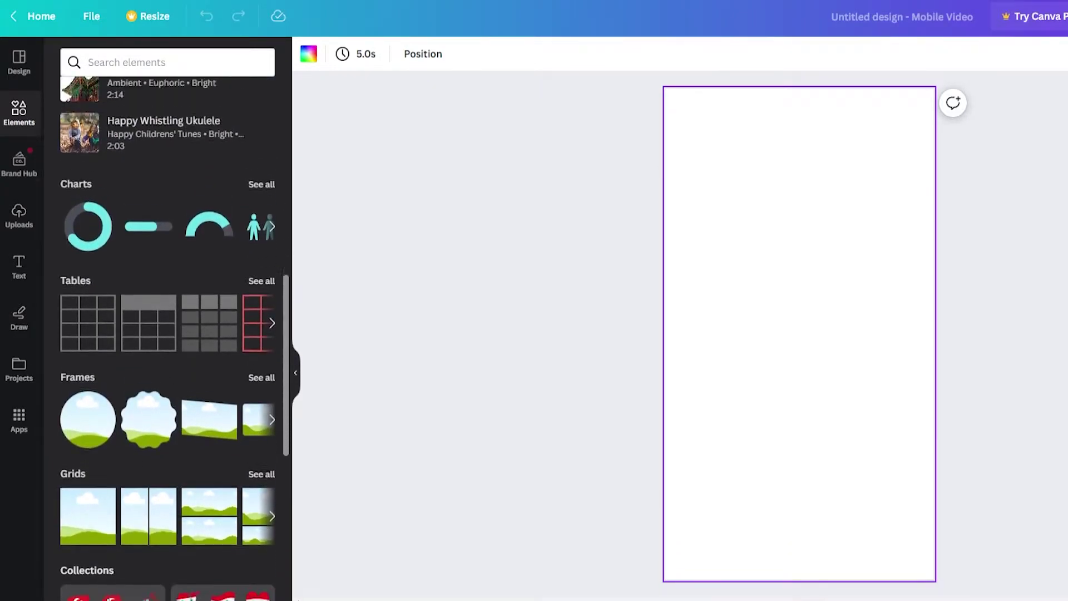
pyautogui.scroll(10, 167, 334)
# Look through the Brand Hub and Text panels, ending on the Uploads library
pyautogui.click(27, 170)
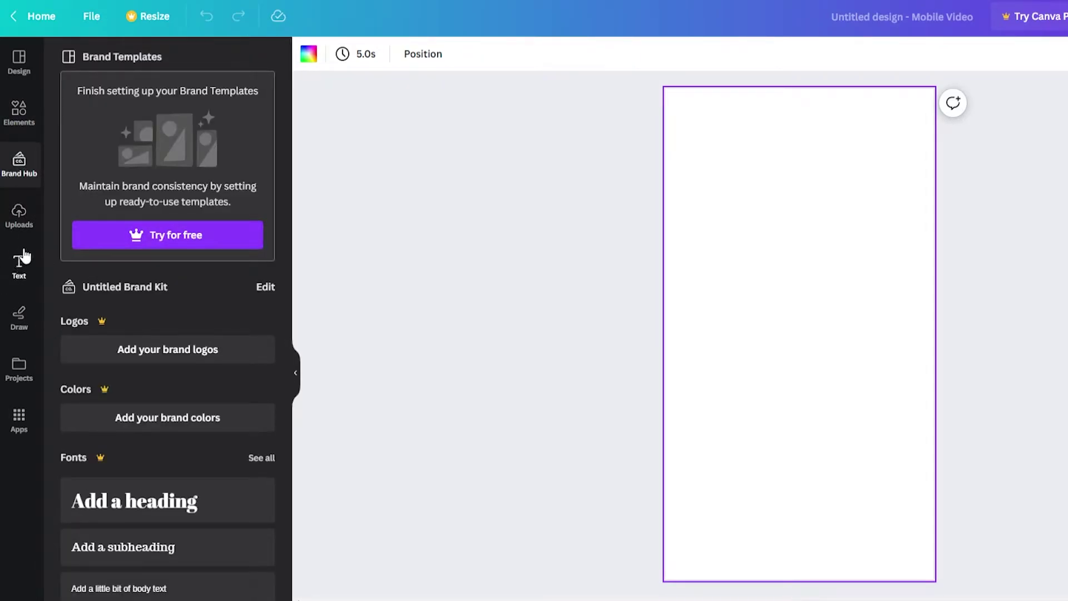
pyautogui.click(22, 216)
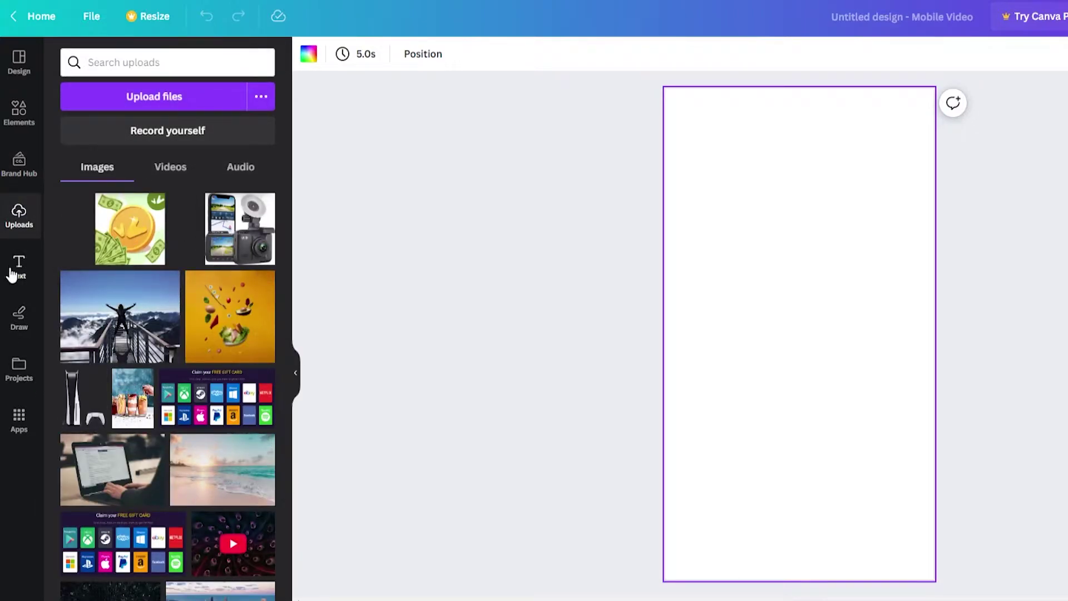
pyautogui.click(21, 270)
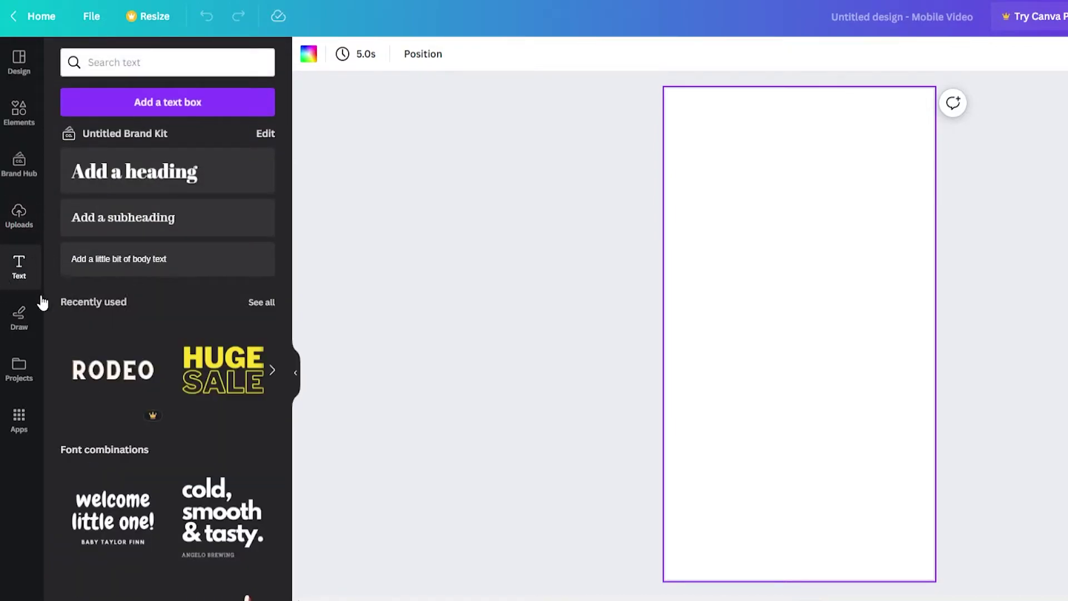
pyautogui.click(17, 222)
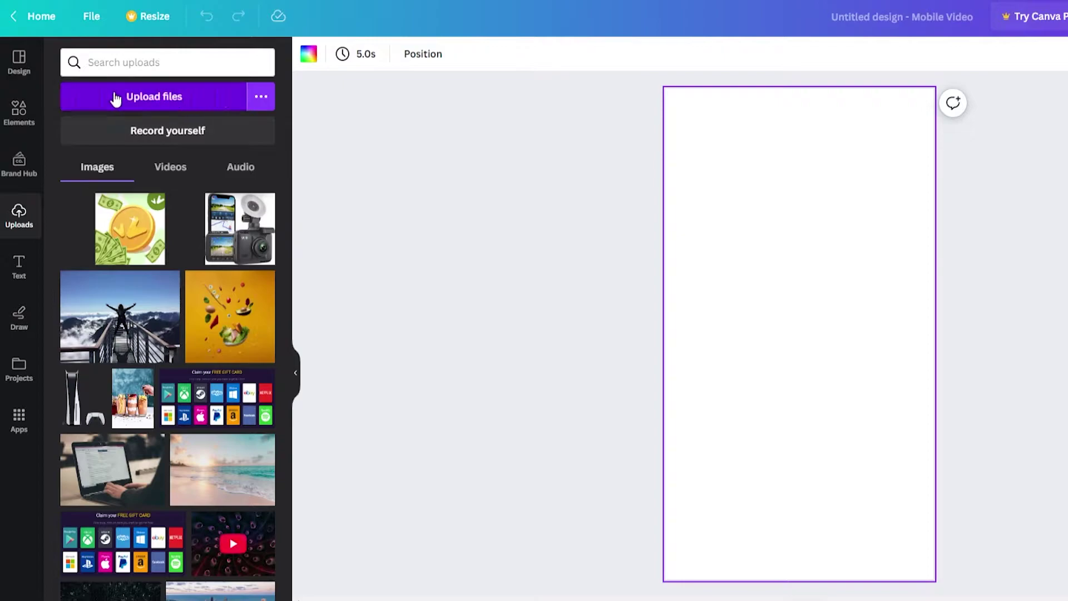
pyautogui.click(146, 96)
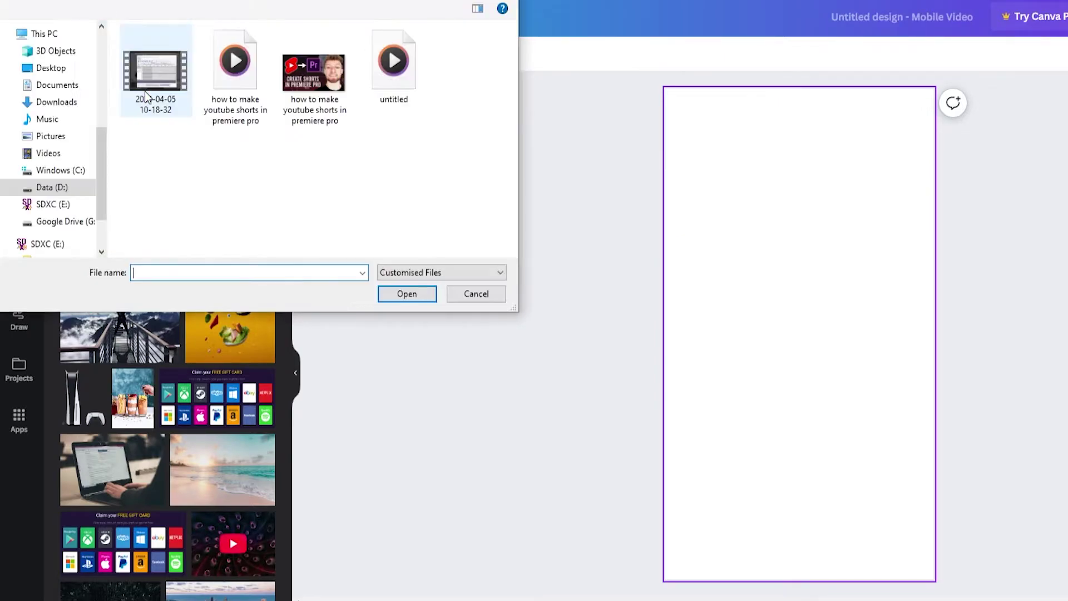
pyautogui.click(56, 101)
pyautogui.click(183, 70)
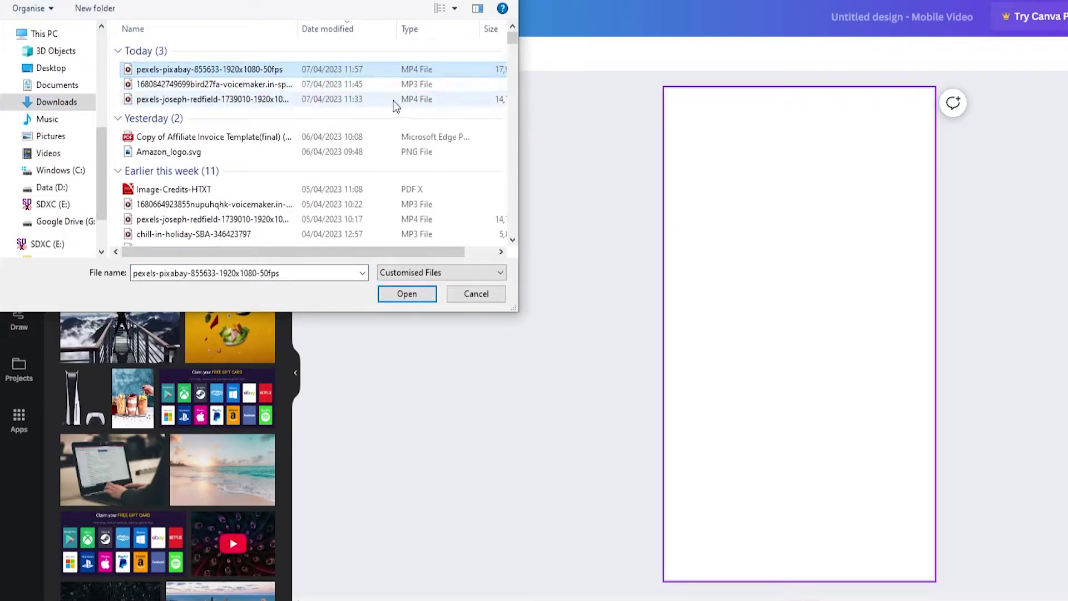
pyautogui.keyDown('ctrl'); pyautogui.click(245, 100); pyautogui.keyUp('ctrl')
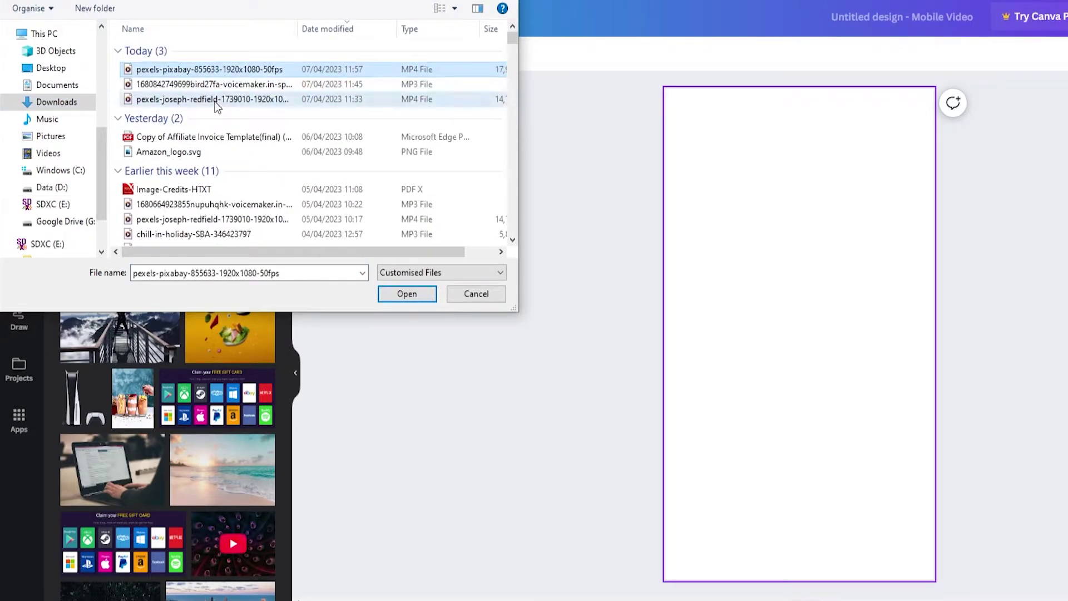
pyautogui.click(411, 296)
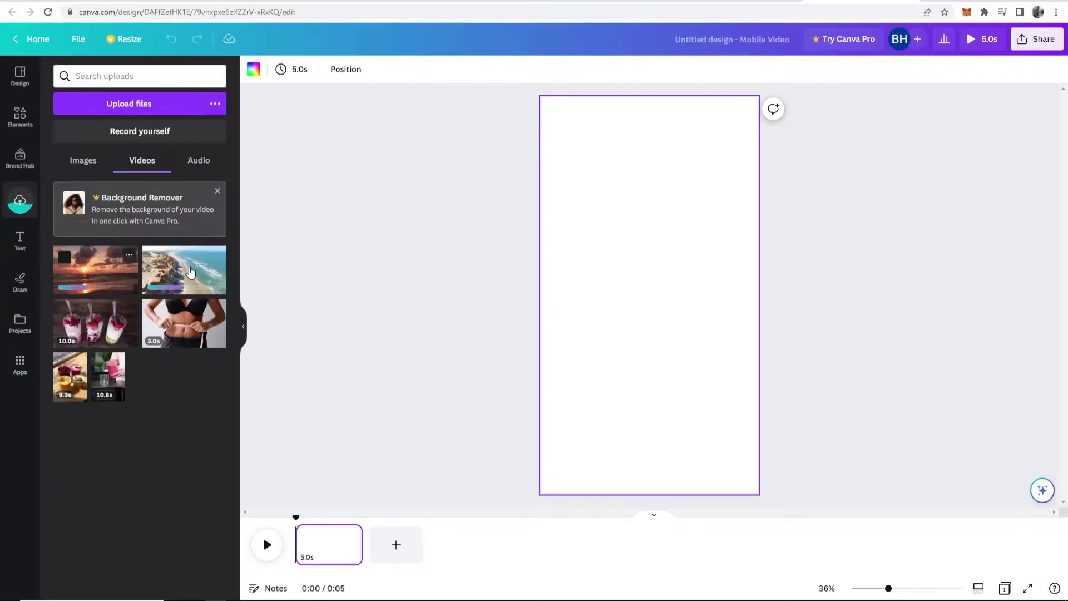
pyautogui.click(538, 1)
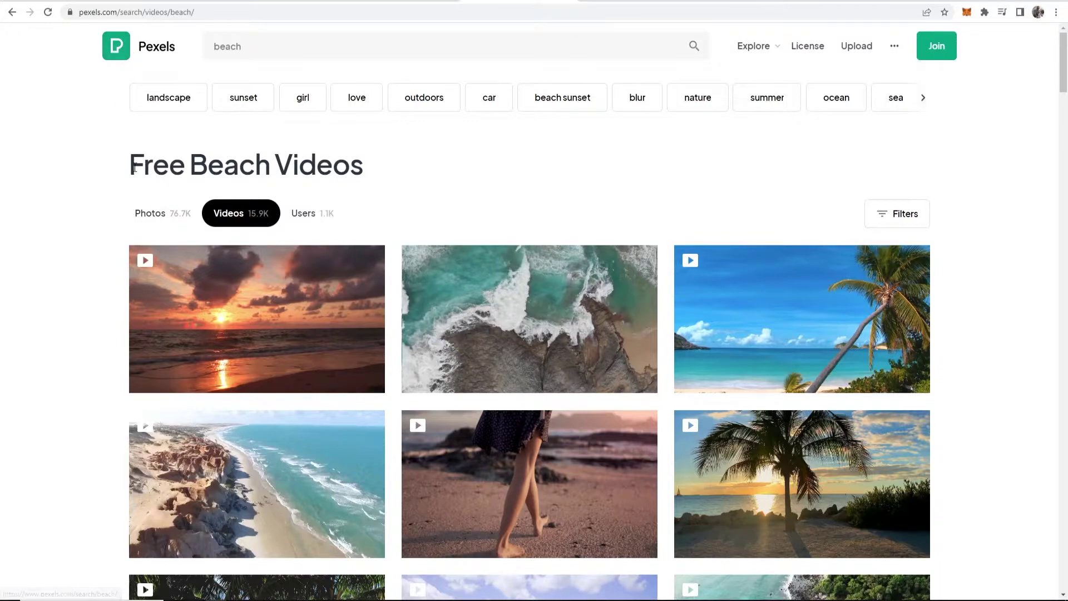
# Scroll through the Pexels free beach video results and back up
pyautogui.moveTo(130, 166); pyautogui.dragTo(425, 172)
pyautogui.click(417, 174)
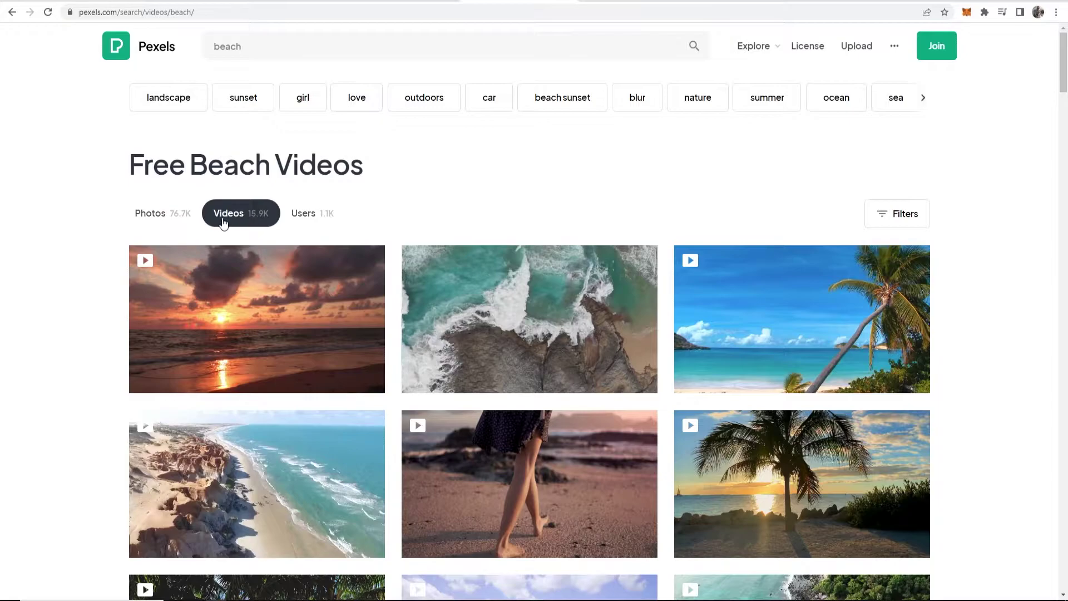
pyautogui.scroll(-10, 625, 248)
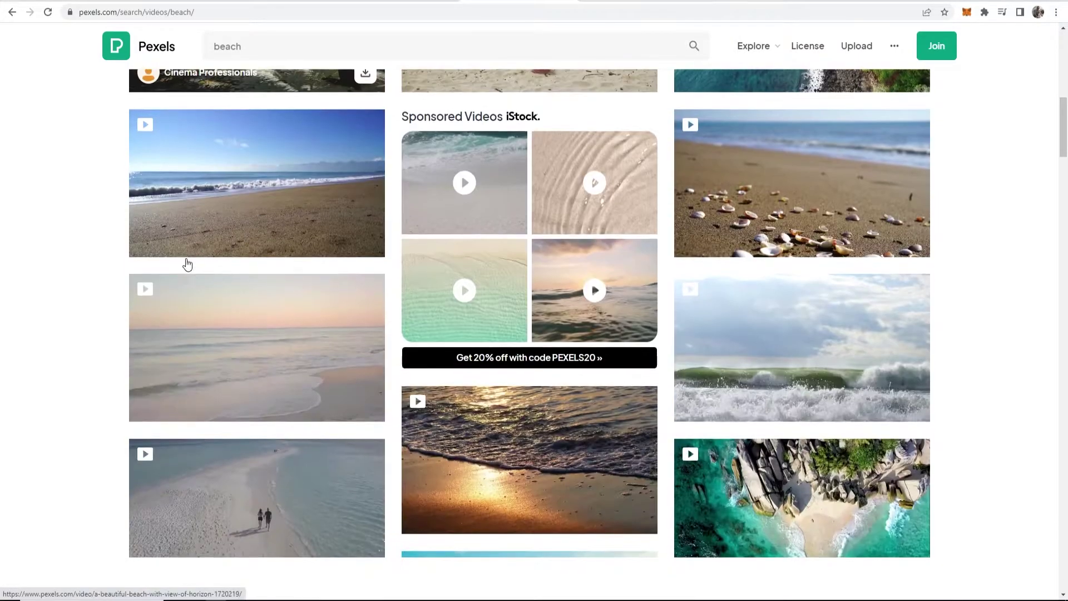
pyautogui.scroll(-8, 187, 265)
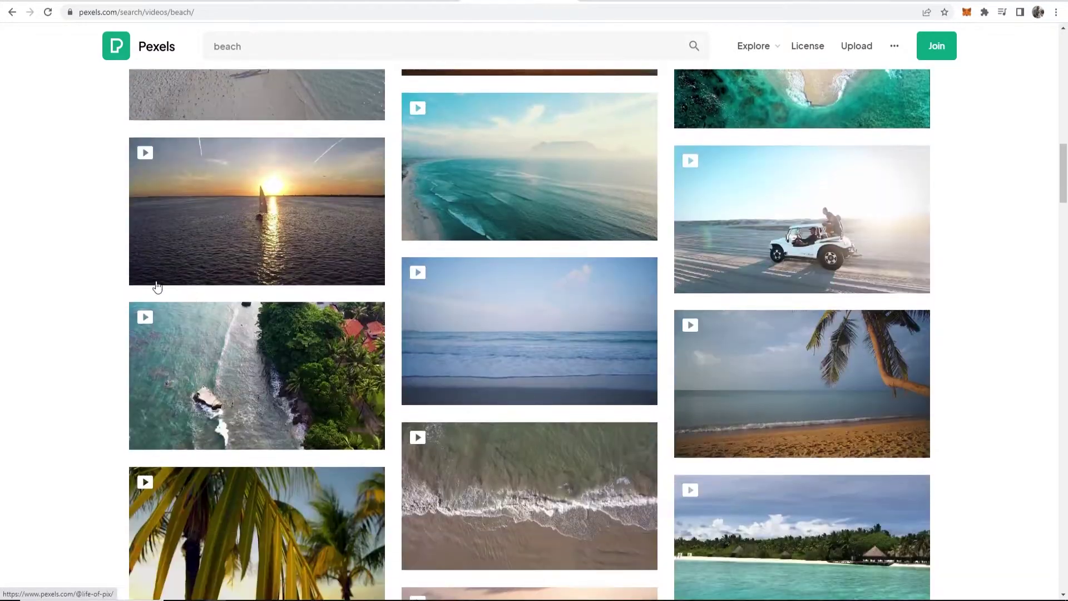
pyautogui.moveTo(199, 280)
pyautogui.scroll(18, 154, 270)
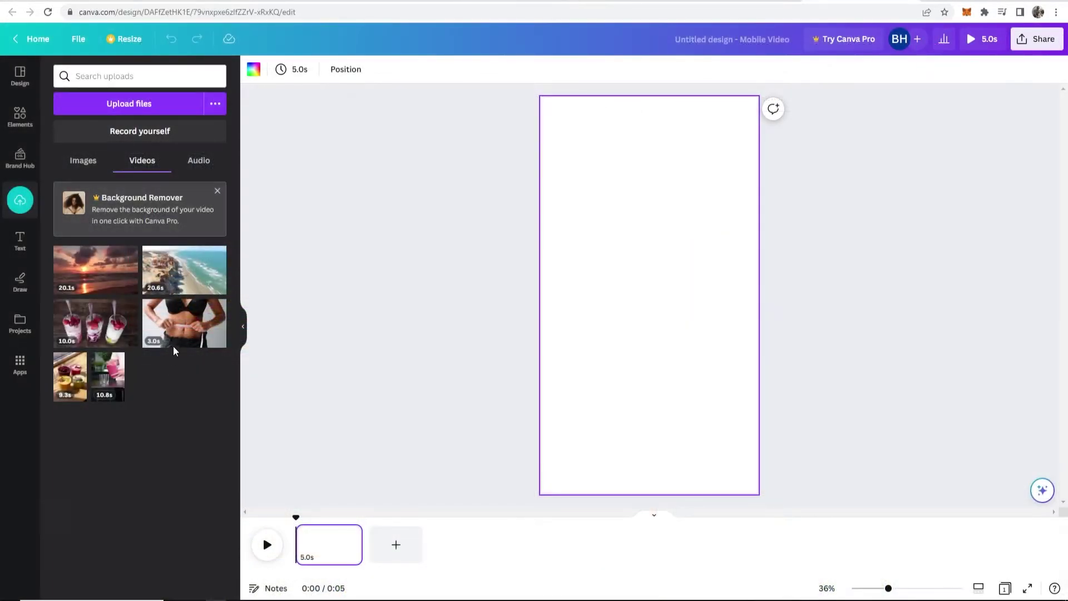
# Place the 20.6s coastline beach video on the page, stretch it to fill the frame, and preview it
pyautogui.moveTo(179, 275); pyautogui.dragTo(634, 249)
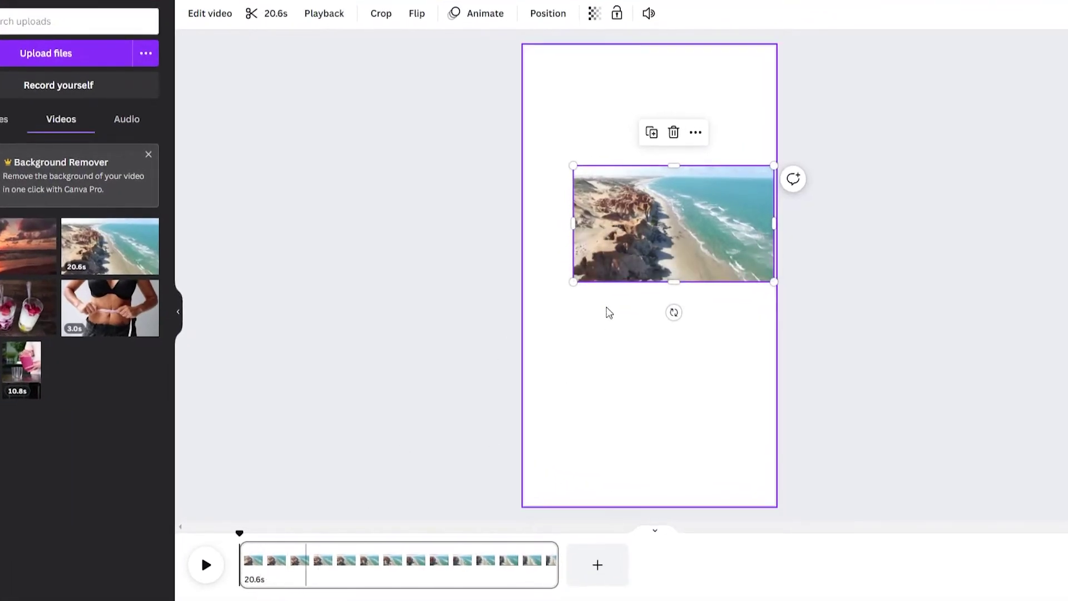
pyautogui.moveTo(644, 262); pyautogui.dragTo(613, 241)
pyautogui.moveTo(575, 190); pyautogui.dragTo(561, 93)
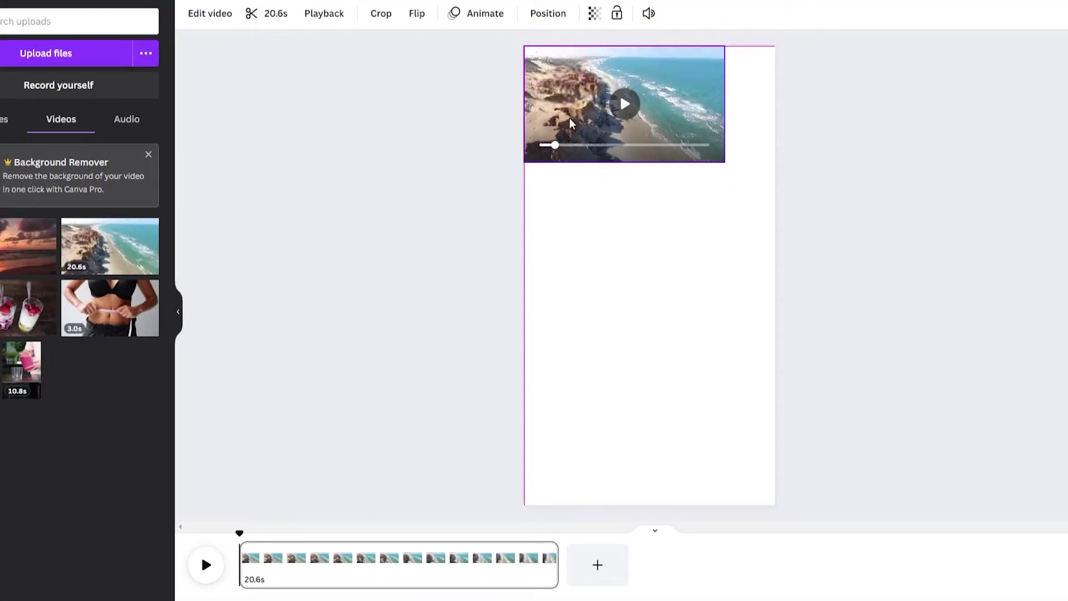
pyautogui.moveTo(724, 162); pyautogui.dragTo(832, 286)
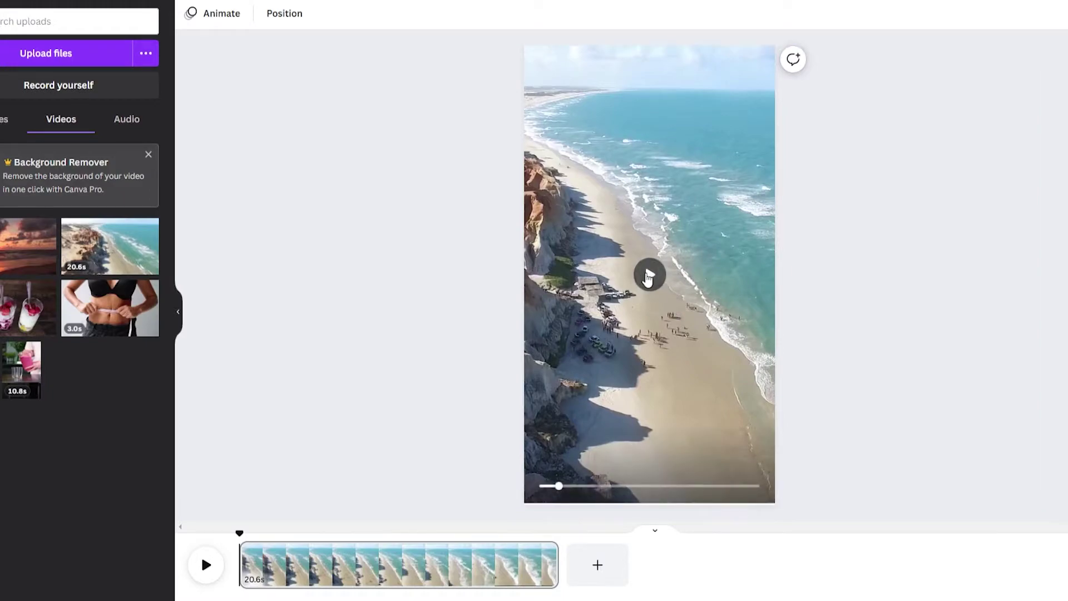
pyautogui.click(650, 281)
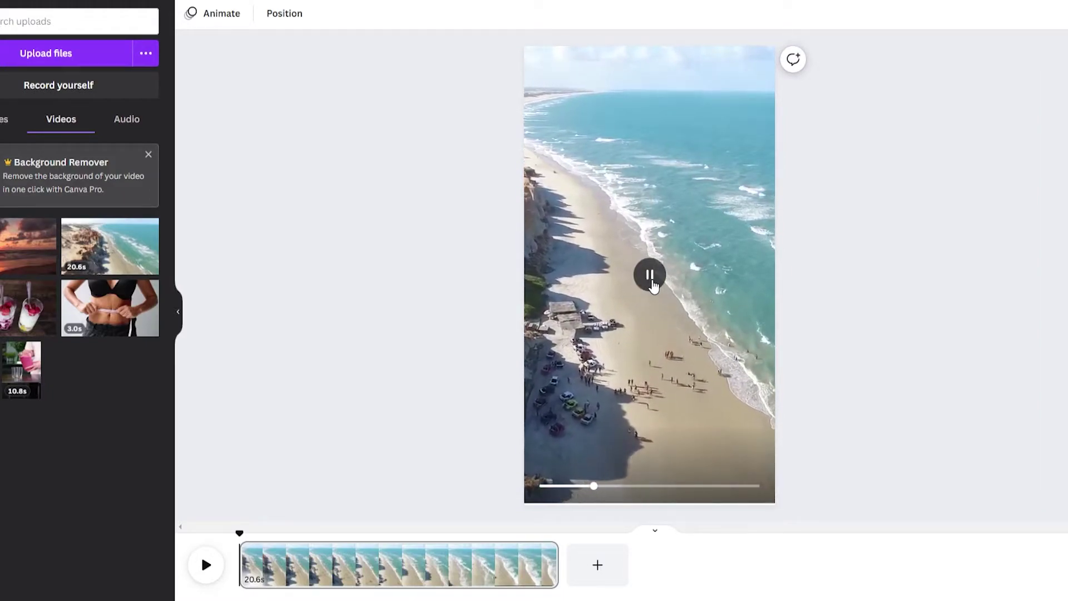
pyautogui.click(650, 276)
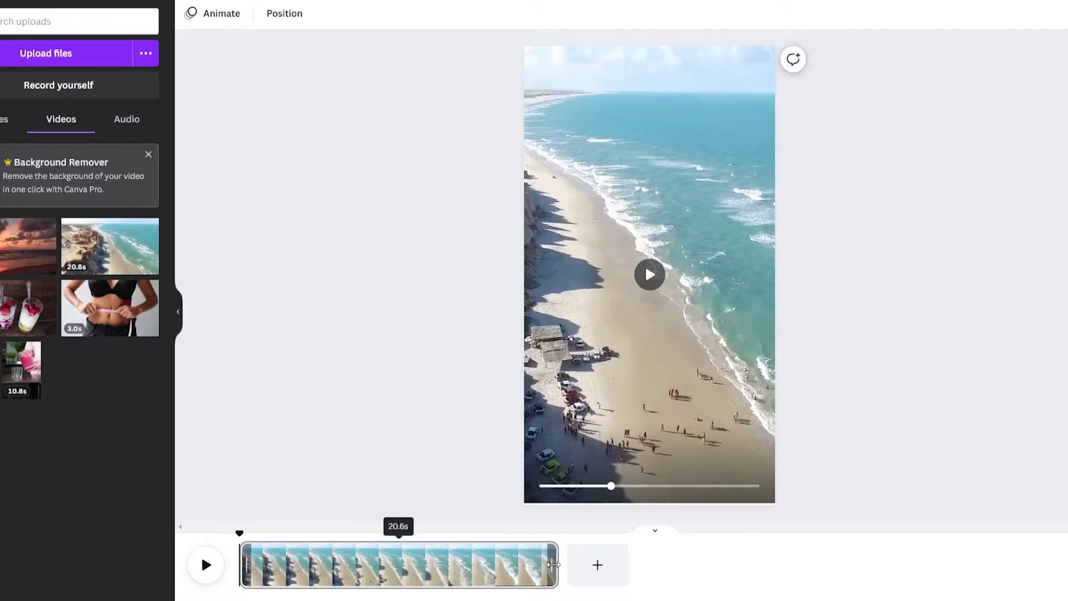
# Trim the beach clip on the timeline to 4.6 seconds and play it back to check
pyautogui.moveTo(352, 564); pyautogui.dragTo(329, 567)
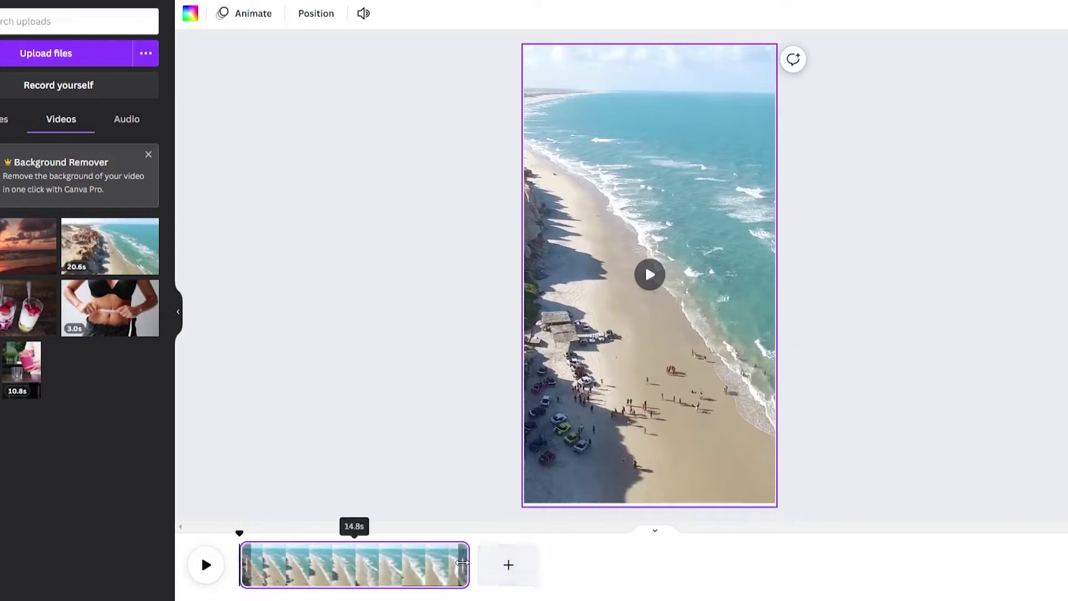
pyautogui.moveTo(468, 564); pyautogui.dragTo(287, 564)
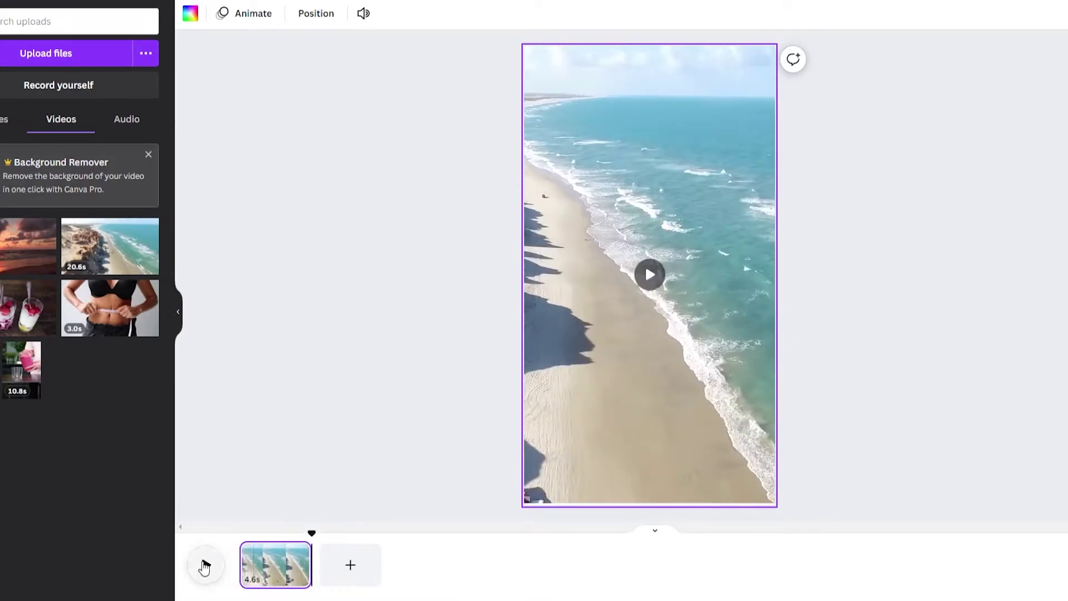
pyautogui.click(205, 565)
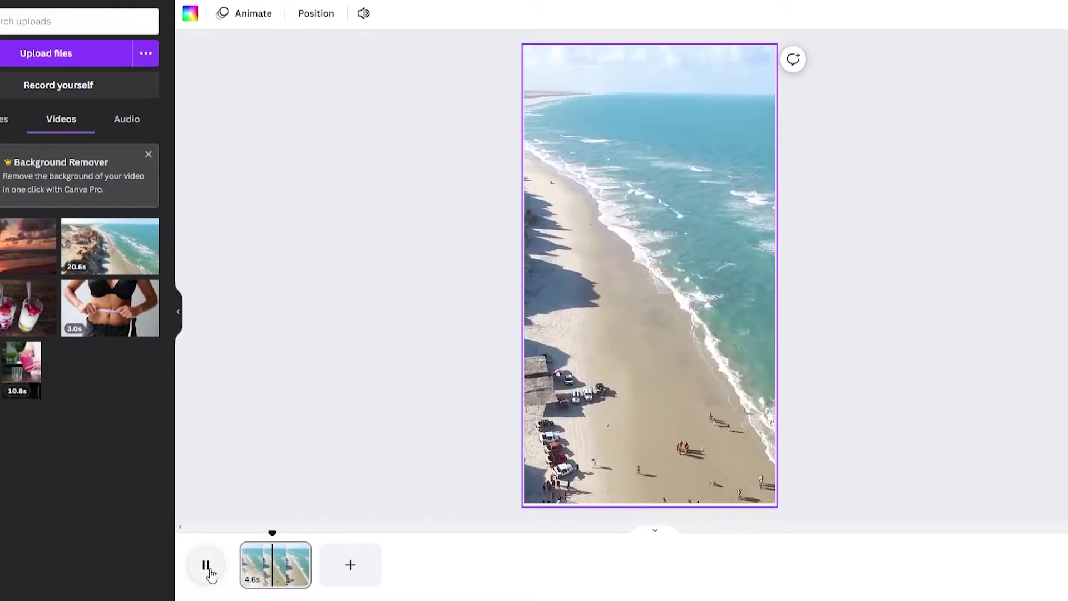
pyautogui.click(204, 565)
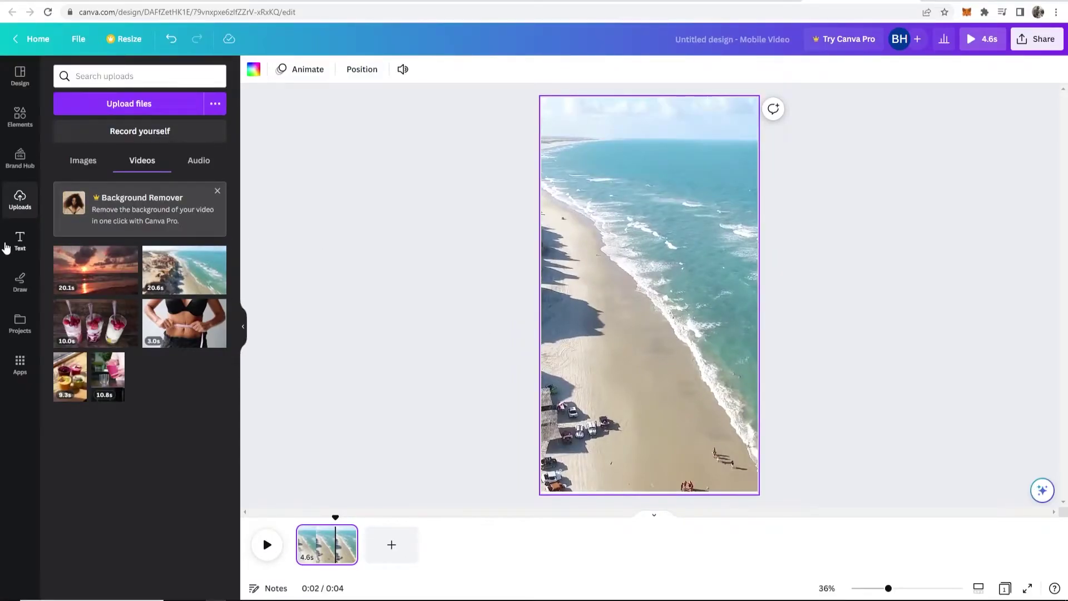
# Add a heading, enlarge it to size 99.5, and move it to the top of the video
pyautogui.click(15, 242)
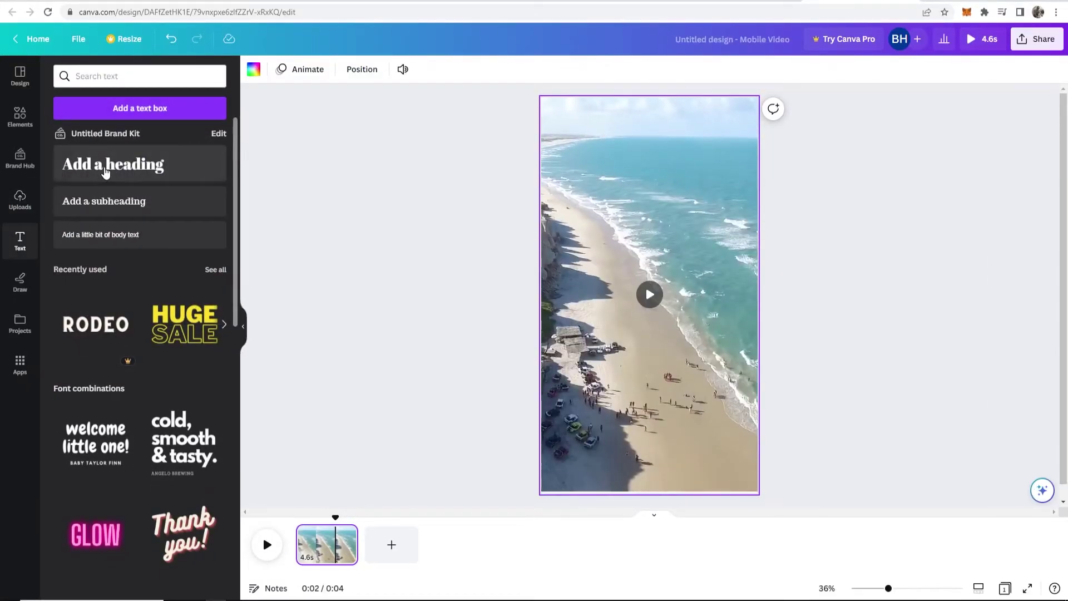
pyautogui.click(132, 165)
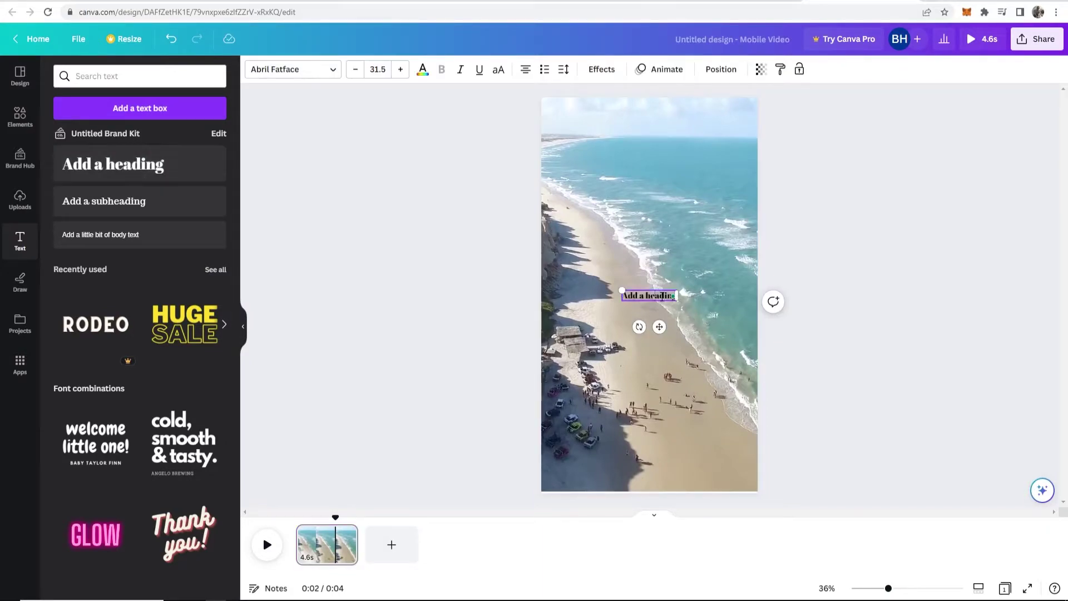
pyautogui.moveTo(621, 290); pyautogui.dragTo(501, 265)
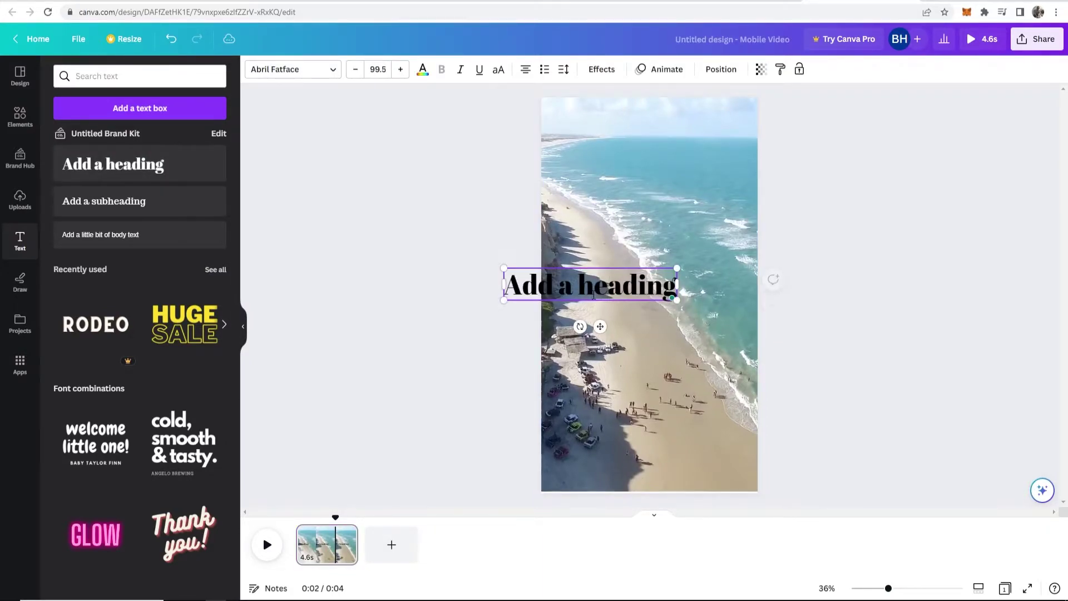
pyautogui.moveTo(602, 338); pyautogui.dragTo(657, 208)
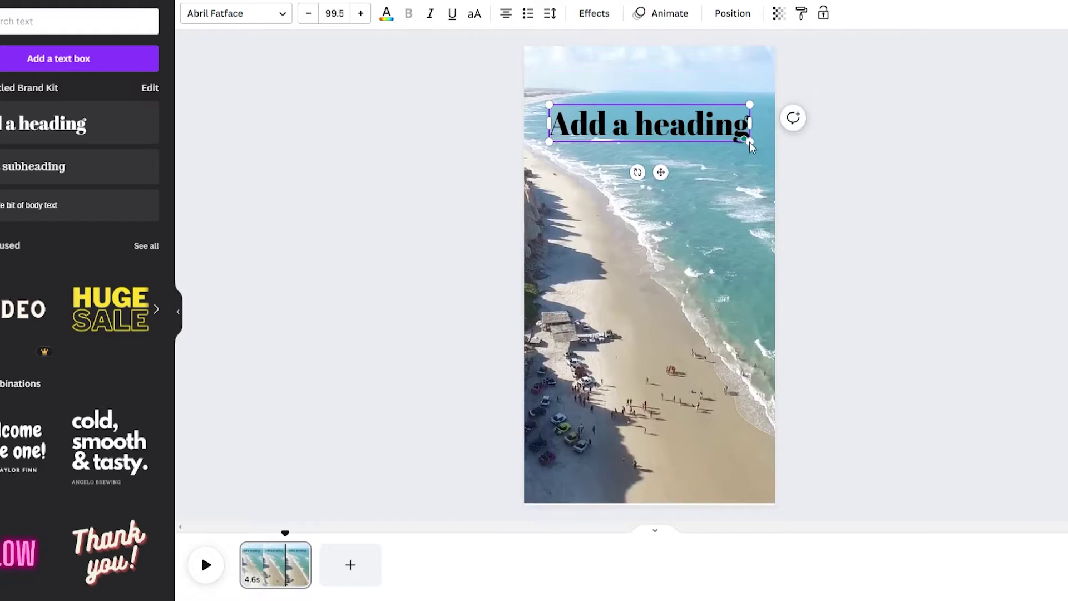
# Dismiss the grammar prompt and change the heading to 'The best thing about solo travel is...'
pyautogui.click(723, 135)
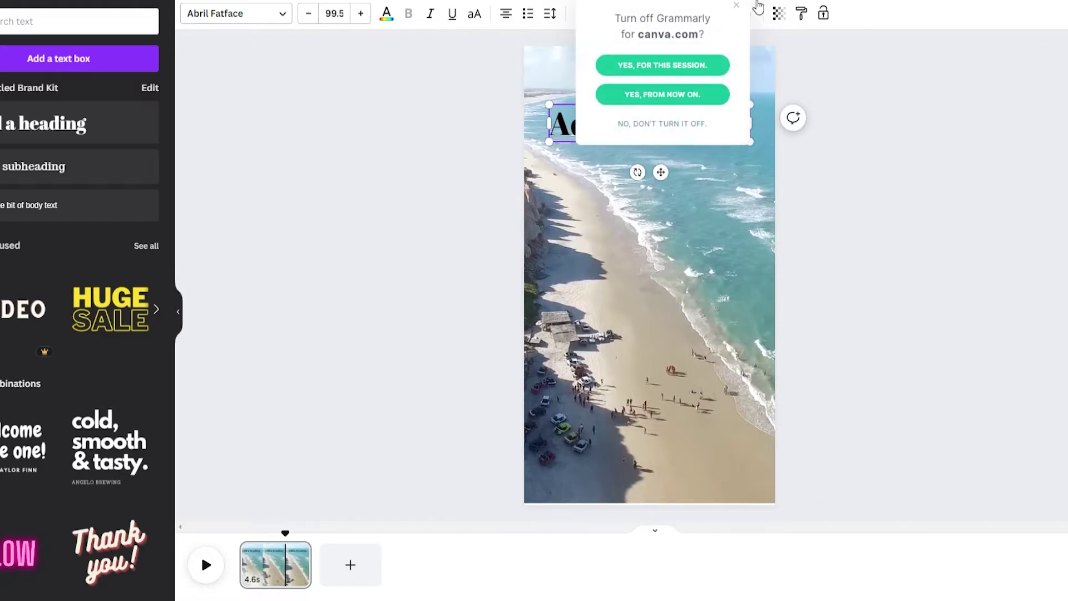
pyautogui.click(646, 145)
pyautogui.doubleClick(635, 124)
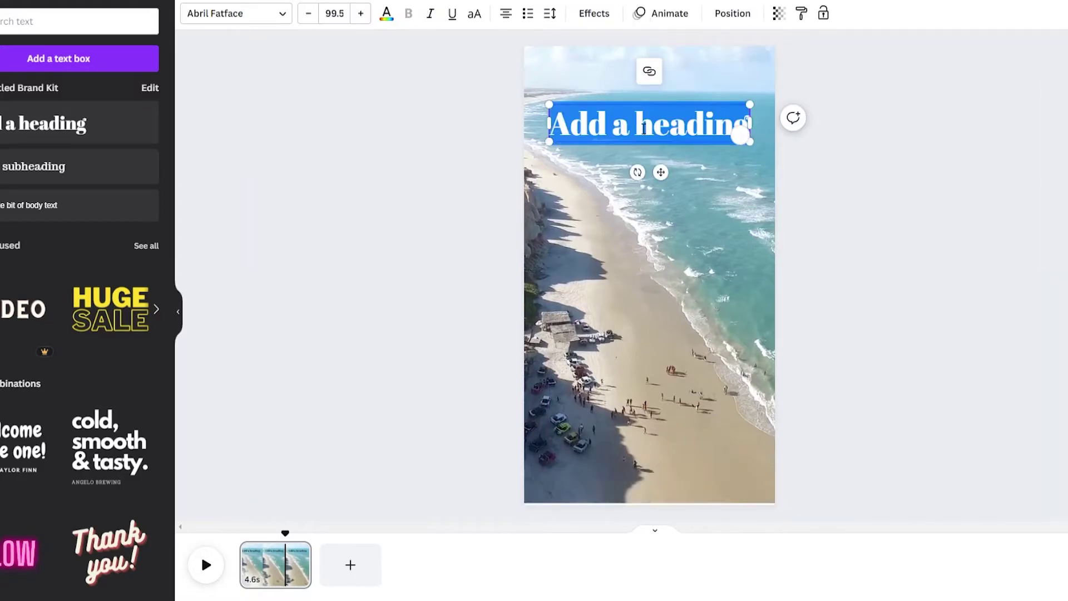
pyautogui.click(634, 123)
pyautogui.hotkey('ctrl', 'a')
pyautogui.write('The best thing')
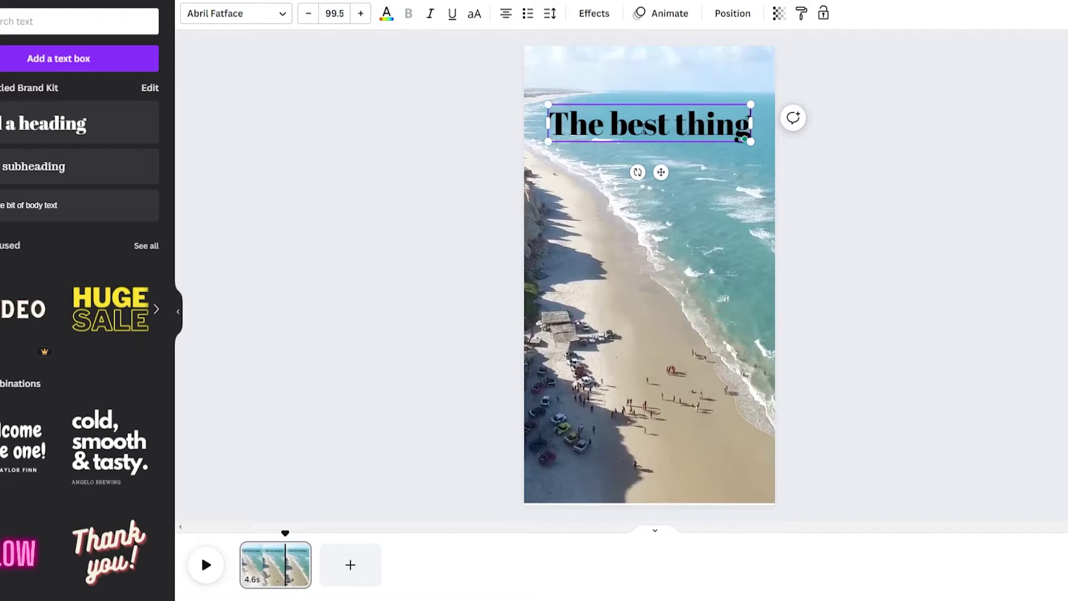
pyautogui.write(' about solo trav')
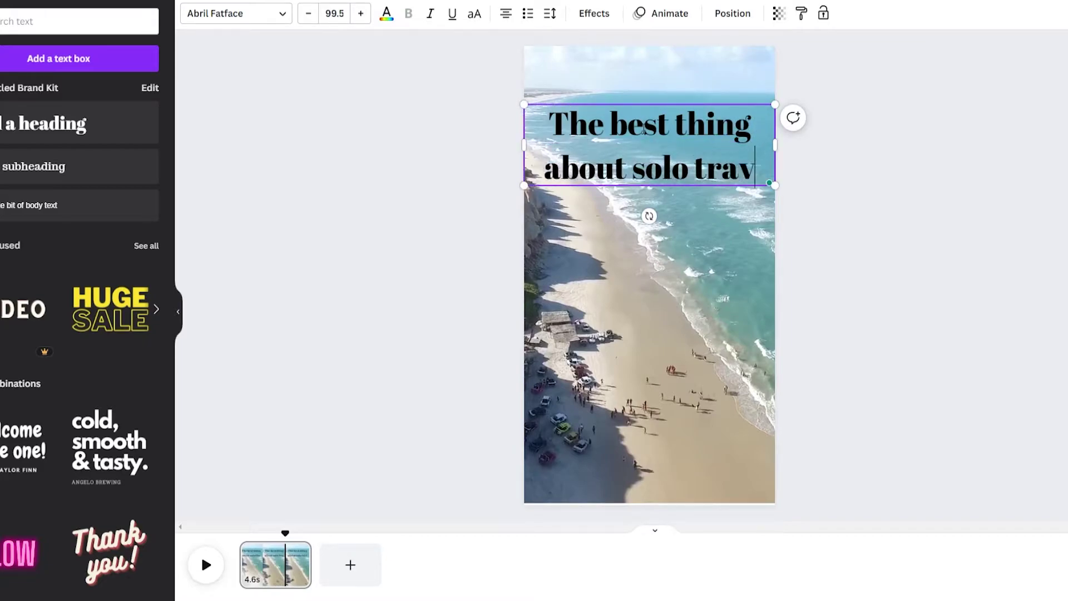
pyautogui.write('el is...')
pyautogui.moveTo(674, 215); pyautogui.dragTo(551, 131)
# Change the heading font to Montserrat Classic and reduce its size to 80.5
pyautogui.click(211, 14)
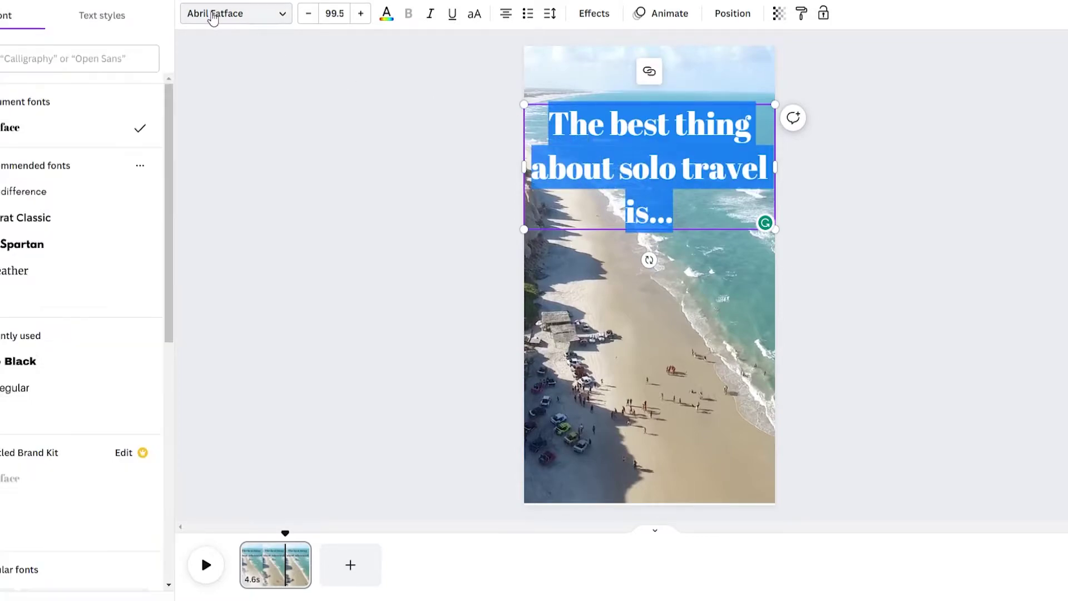
pyautogui.click(25, 217)
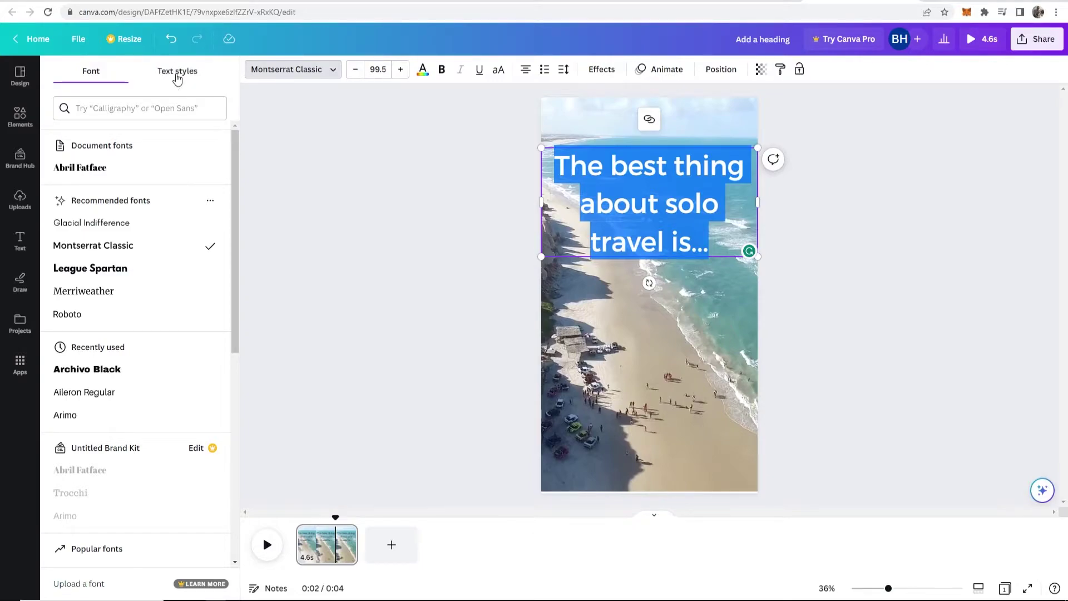
pyautogui.click(176, 78)
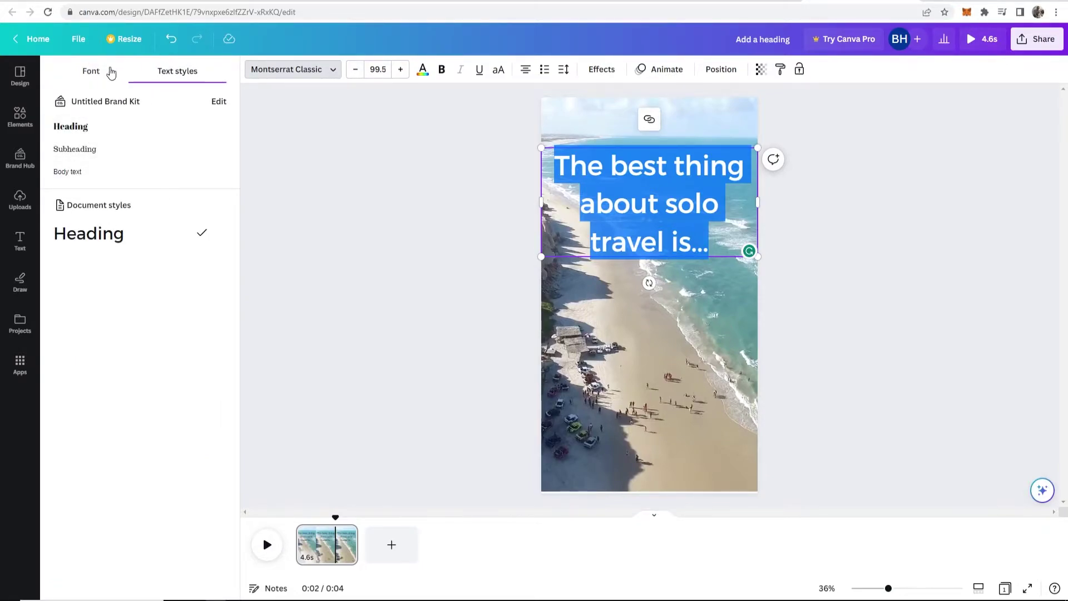
pyautogui.click(105, 74)
pyautogui.click(356, 71)
pyautogui.click(356, 71)
pyautogui.click(356, 72)
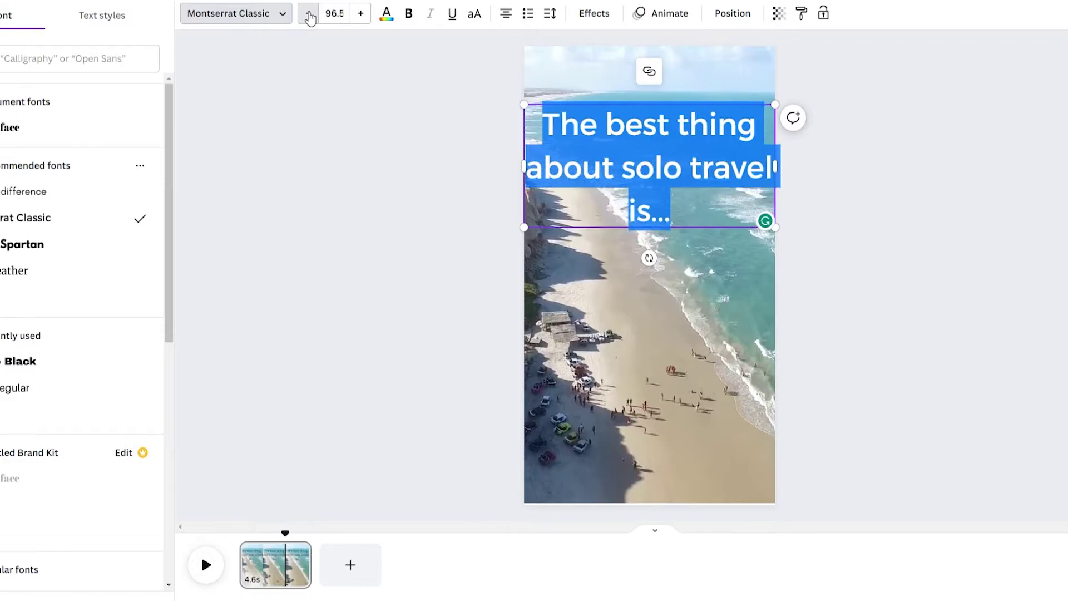
pyautogui.click(309, 15)
pyautogui.click(309, 15)
pyautogui.click(309, 16)
pyautogui.click(309, 16)
pyautogui.click(309, 16)
pyautogui.click(309, 16)
pyautogui.click(309, 16)
pyautogui.click(310, 15)
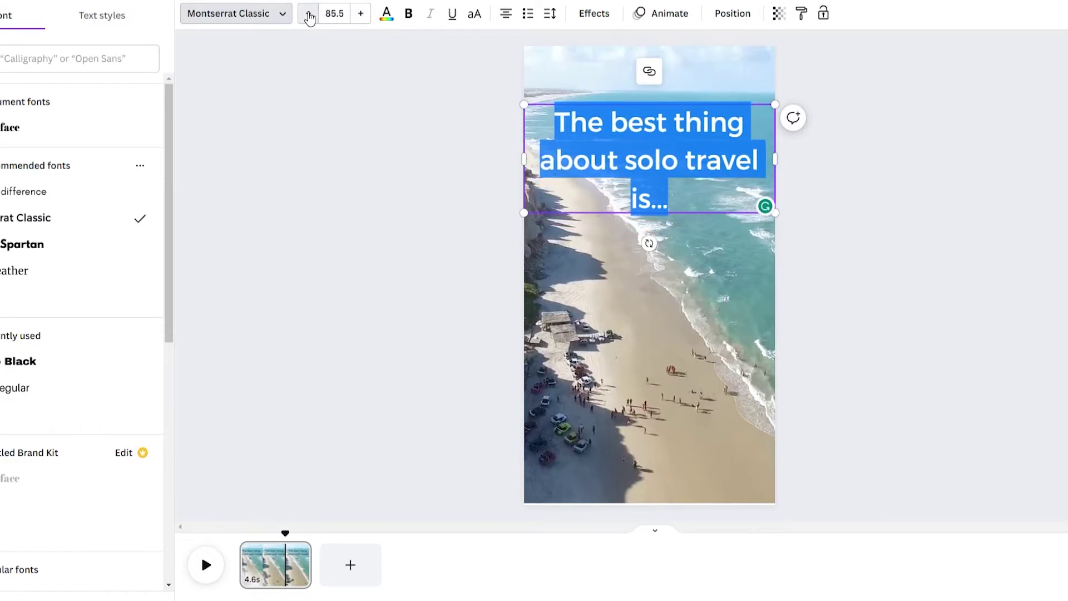
pyautogui.click(309, 16)
pyautogui.click(309, 16)
pyautogui.click(309, 16)
pyautogui.click(309, 16)
pyautogui.click(309, 15)
# Make the heading bold and colour its text white
pyautogui.click(409, 15)
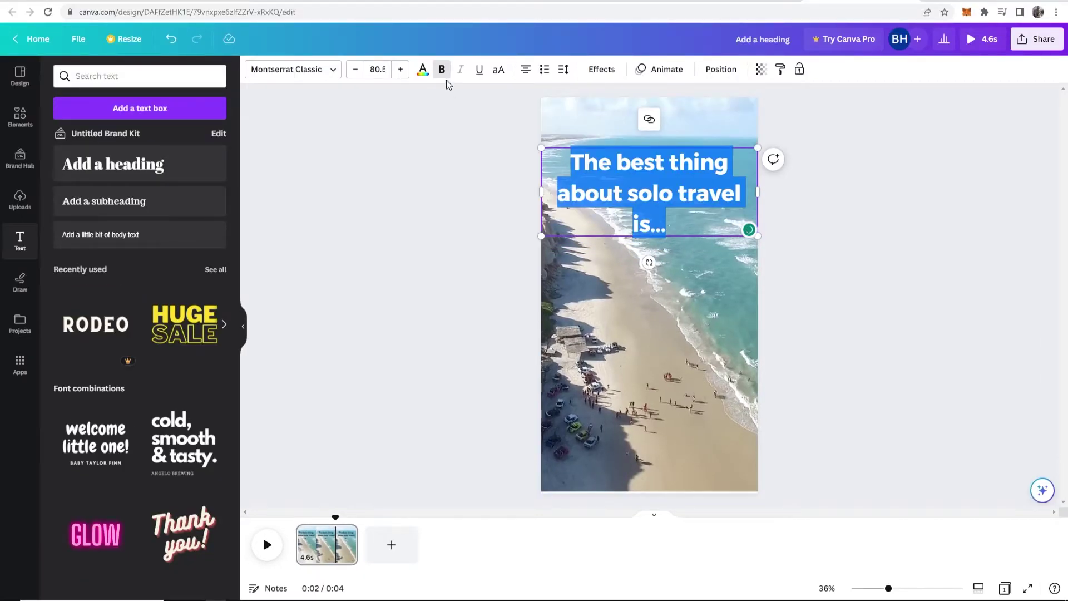
pyautogui.click(422, 69)
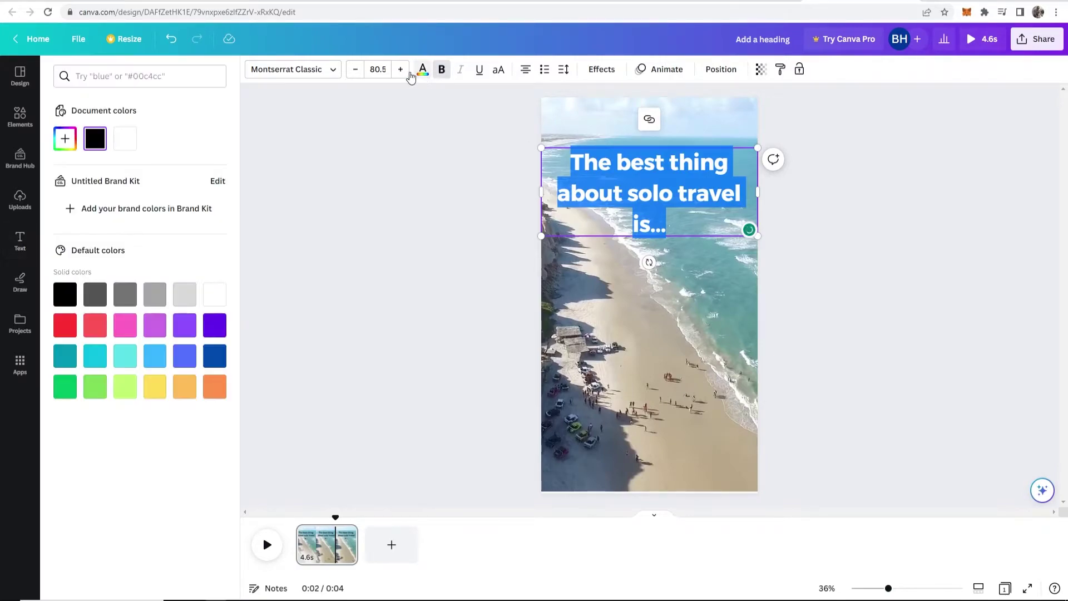
pyautogui.click(122, 145)
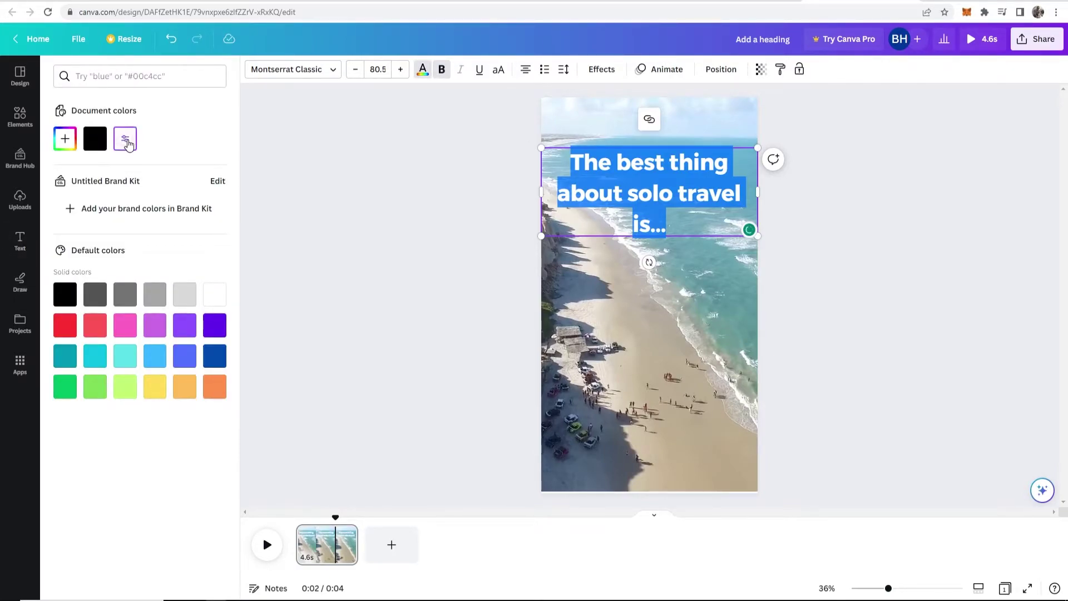
pyautogui.press('Escape')
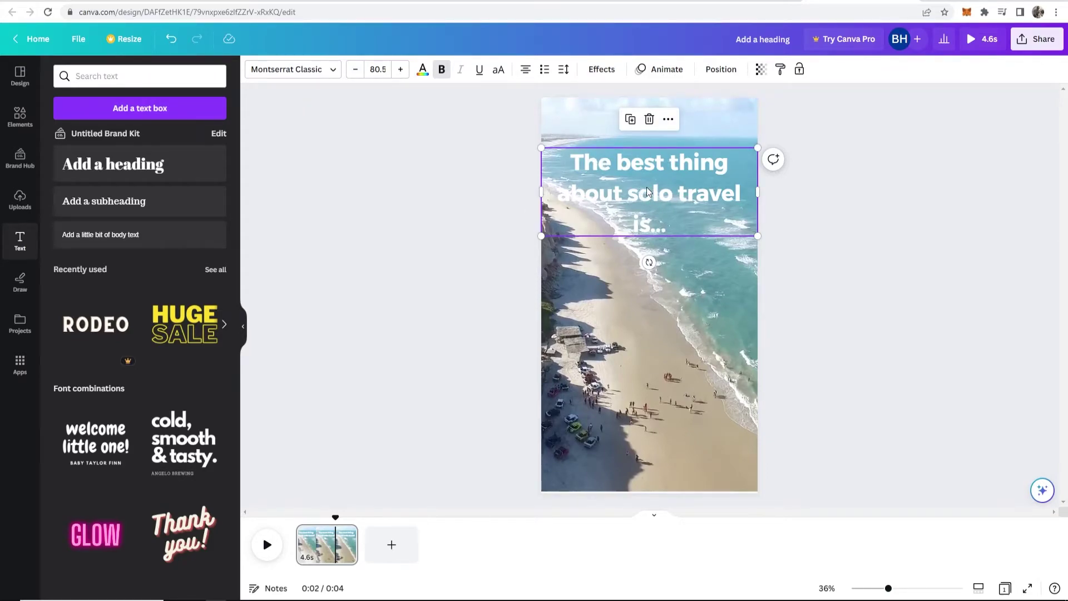
# Apply the black rounded Background effect to the heading and adjust its Spread
pyautogui.click(612, 69)
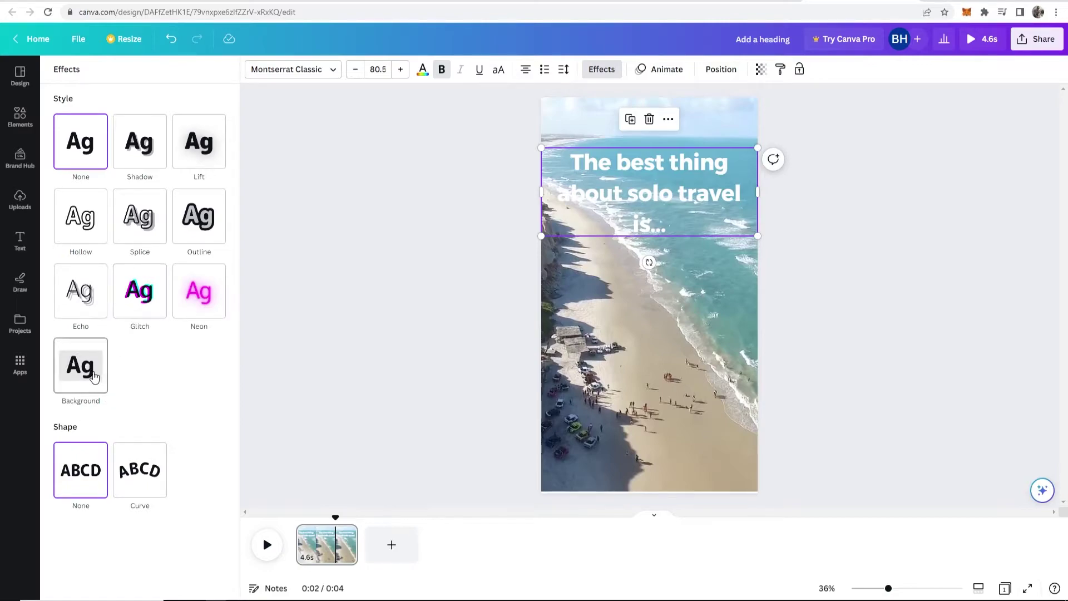
pyautogui.click(78, 373)
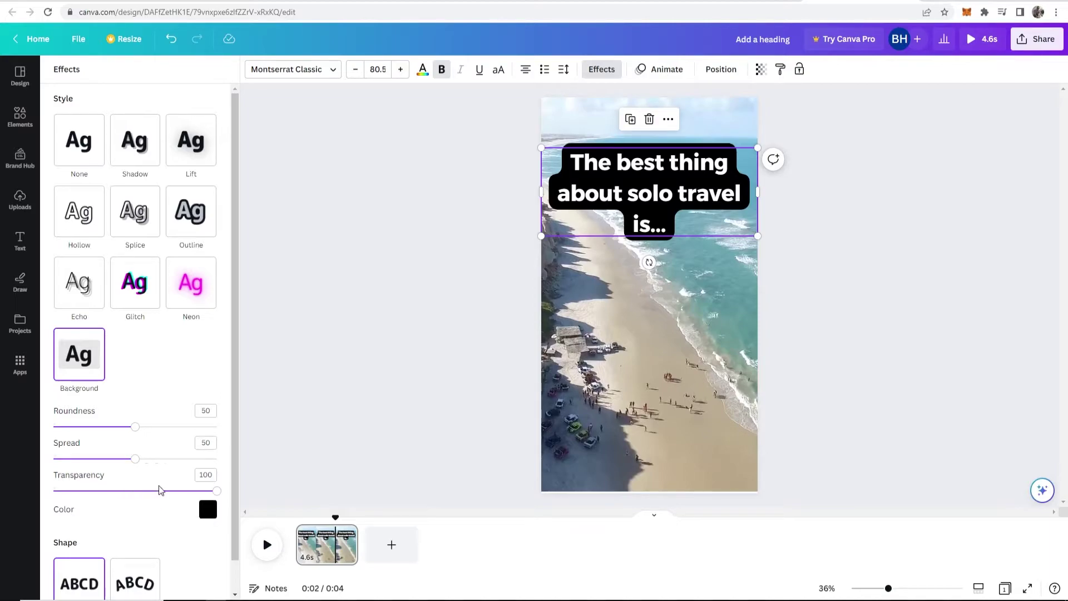
pyautogui.moveTo(136, 459); pyautogui.dragTo(164, 435)
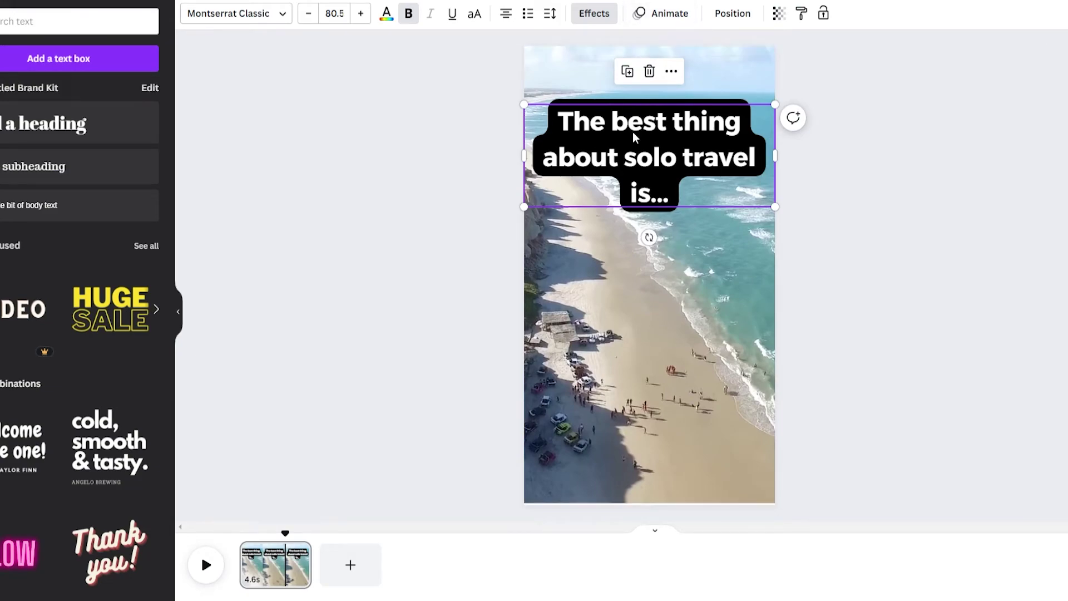
# Give the heading a Wipe text animation, preview it, and shorten the beach clip
pyautogui.click(670, 16)
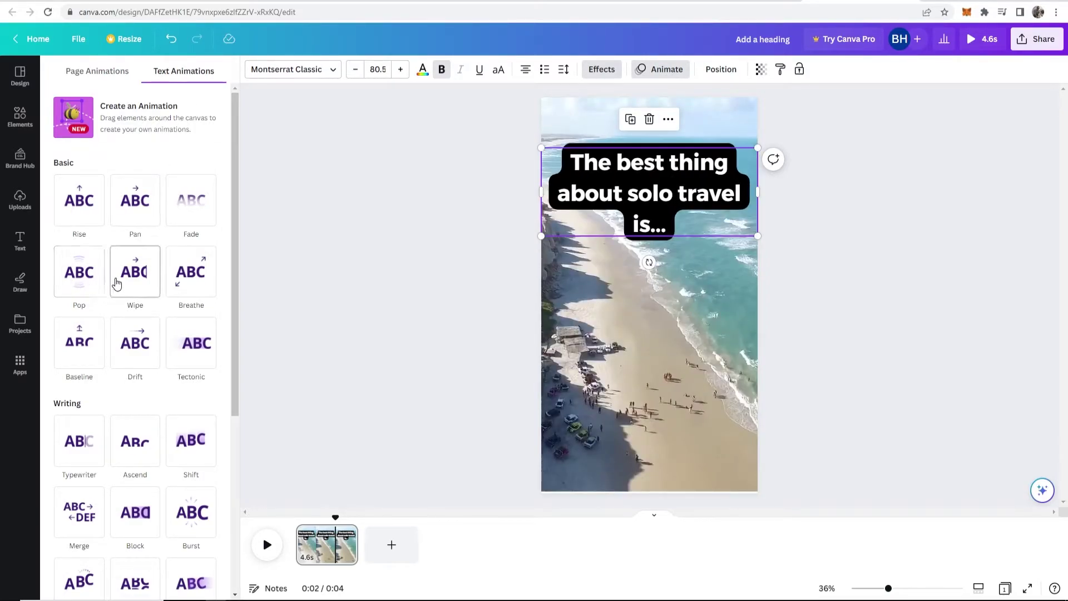
pyautogui.click(132, 284)
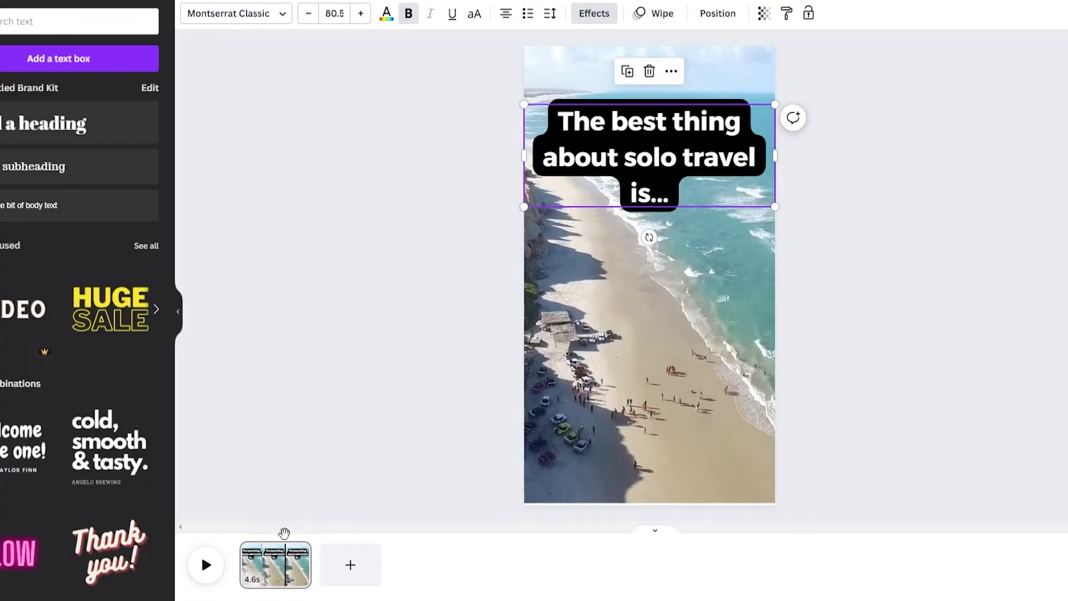
pyautogui.moveTo(284, 534); pyautogui.dragTo(241, 533)
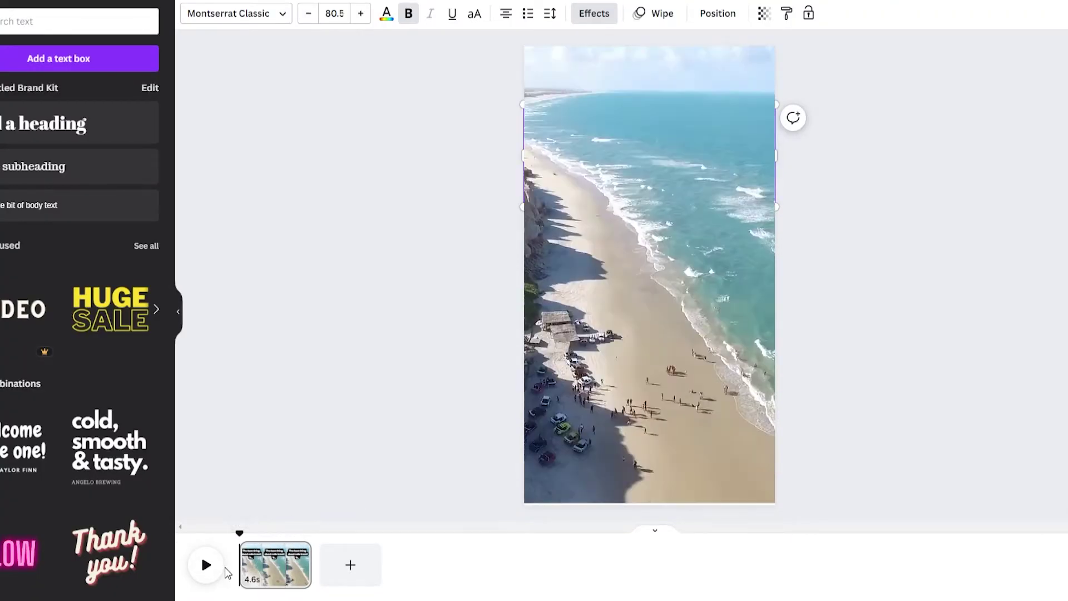
pyautogui.click(206, 570)
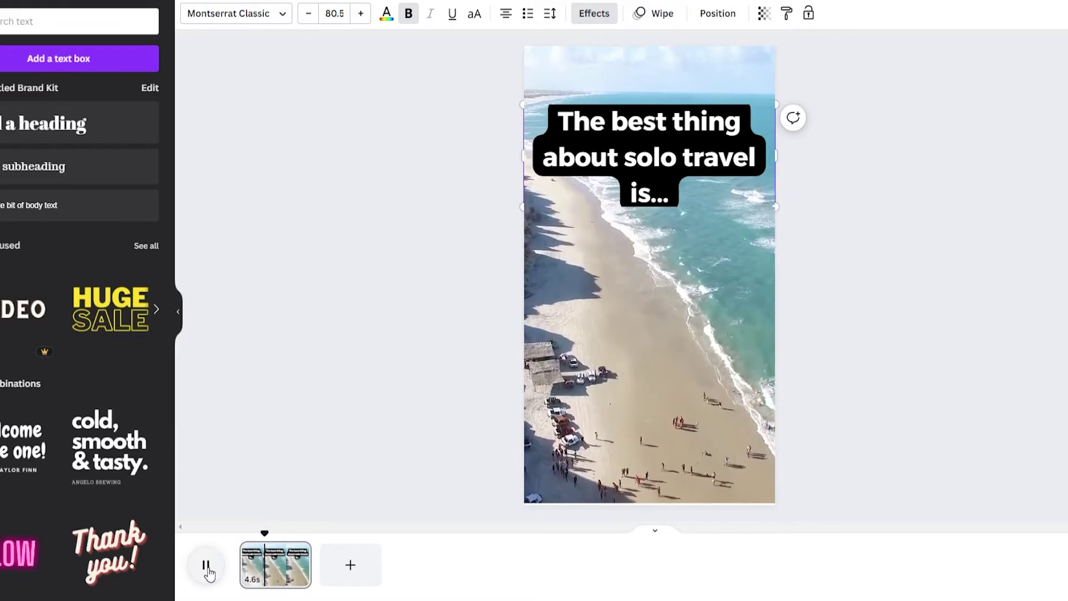
pyautogui.click(209, 574)
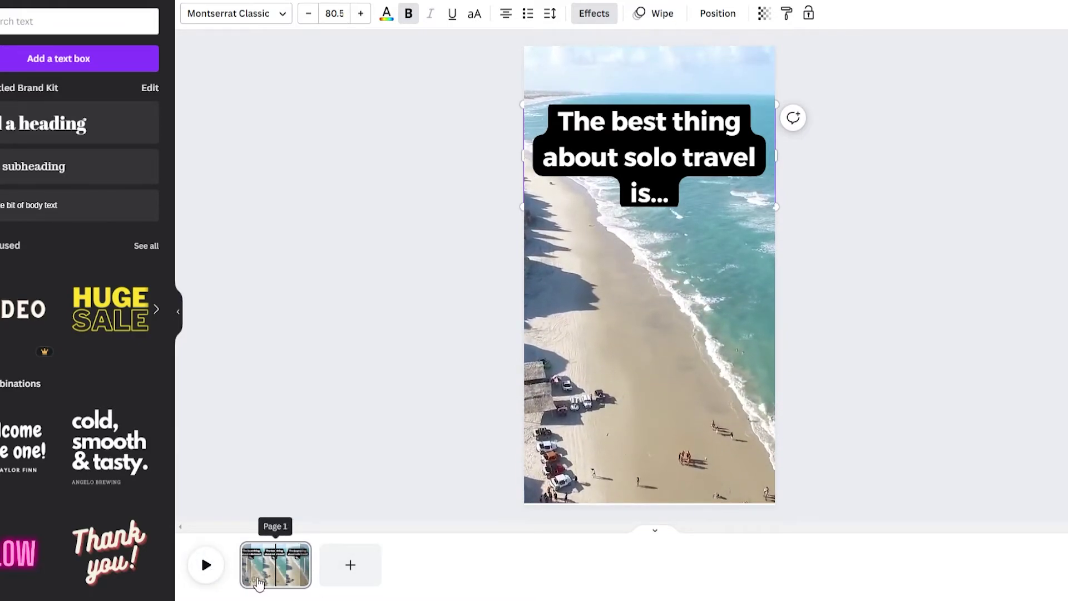
pyautogui.click(205, 576)
pyautogui.click(205, 573)
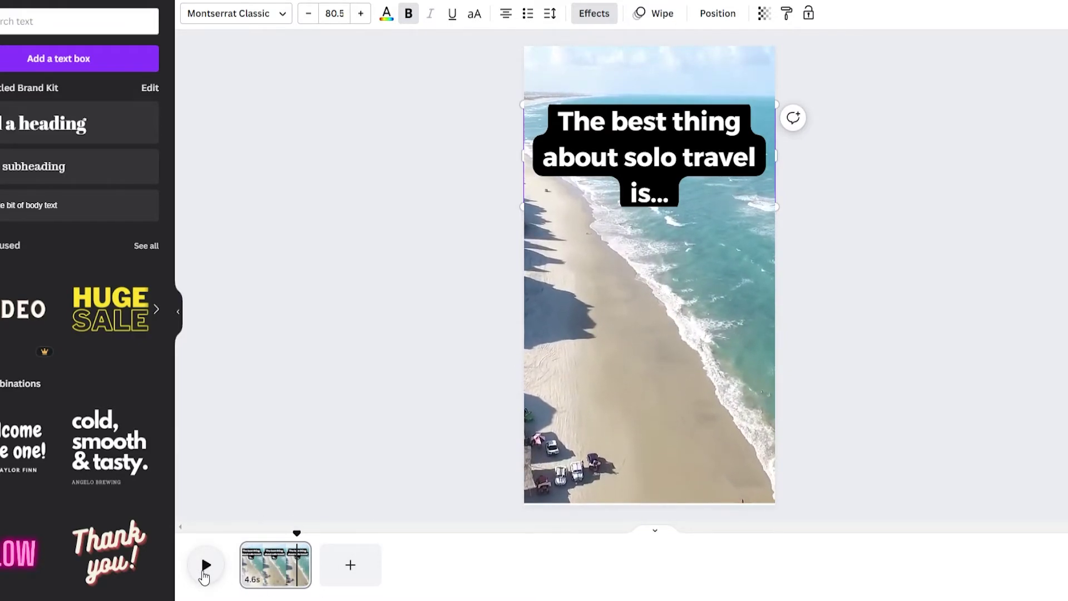
pyautogui.moveTo(310, 565); pyautogui.dragTo(285, 570)
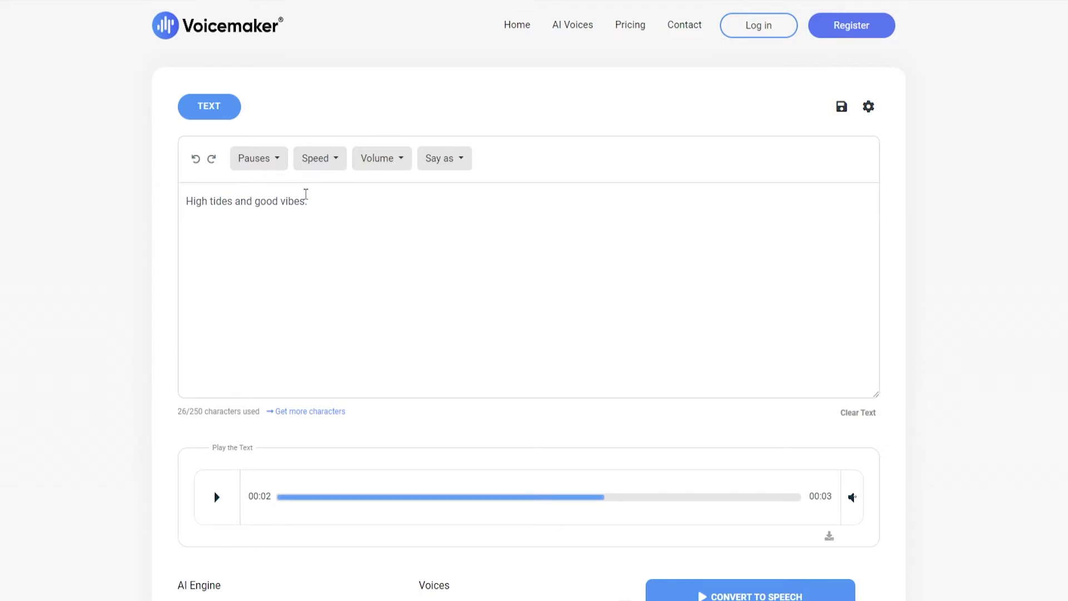
# Replace Voicemaker's sample text with the line 'the best thing about solo travel is'
pyautogui.moveTo(306, 194); pyautogui.dragTo(114, 217)
pyautogui.press('BackSpace')
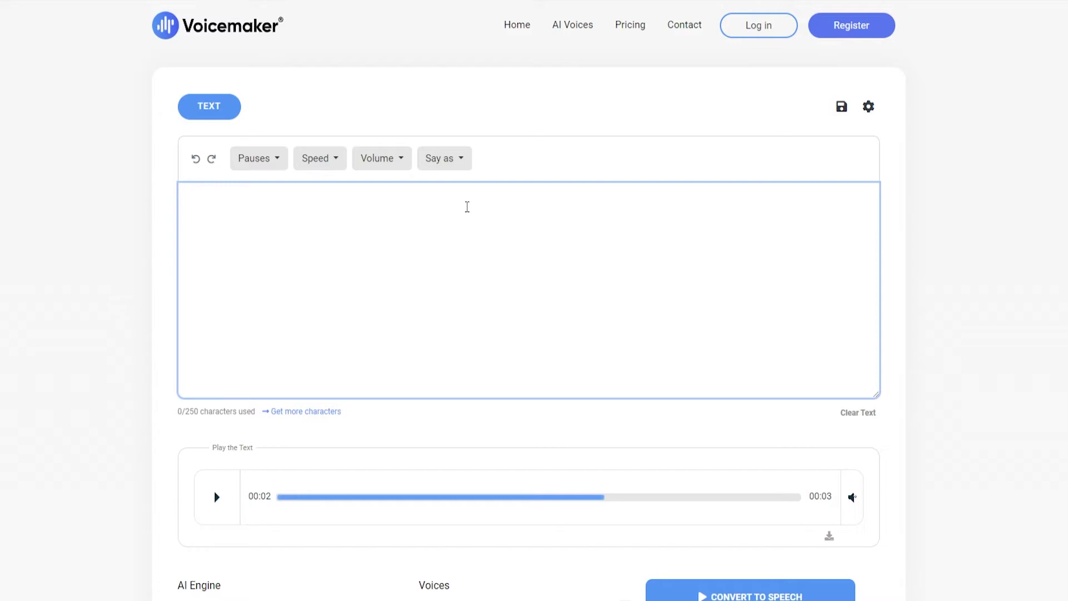
pyautogui.scroll(-5, 453, 239)
pyautogui.moveTo(448, 320); pyautogui.dragTo(410, 312)
pyautogui.click(407, 309)
pyautogui.scroll(5, 404, 308)
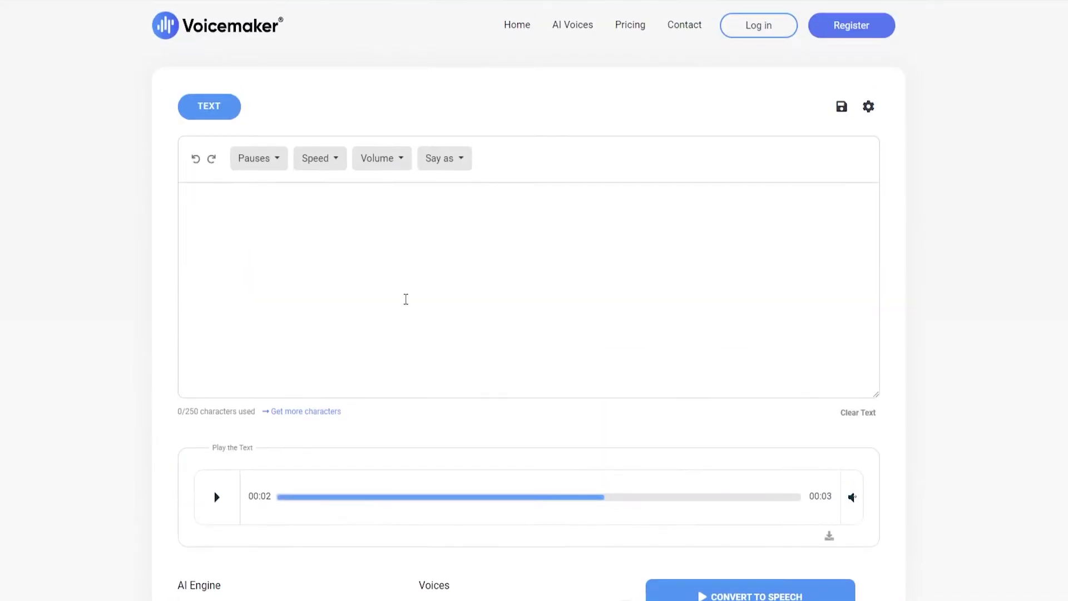
pyautogui.click(405, 298)
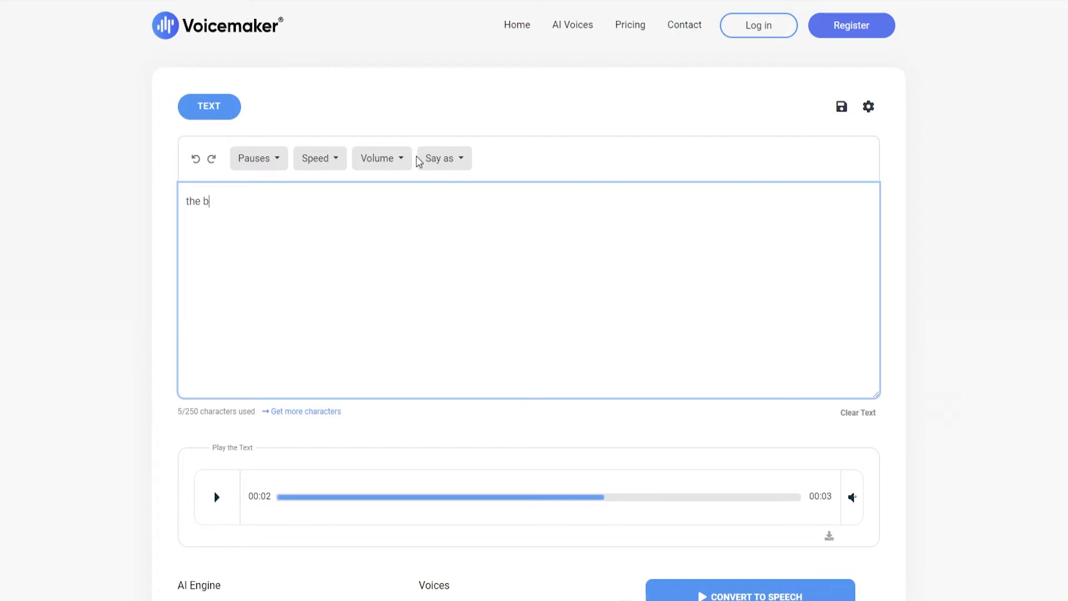
pyautogui.write('the best thing about solo travel is')
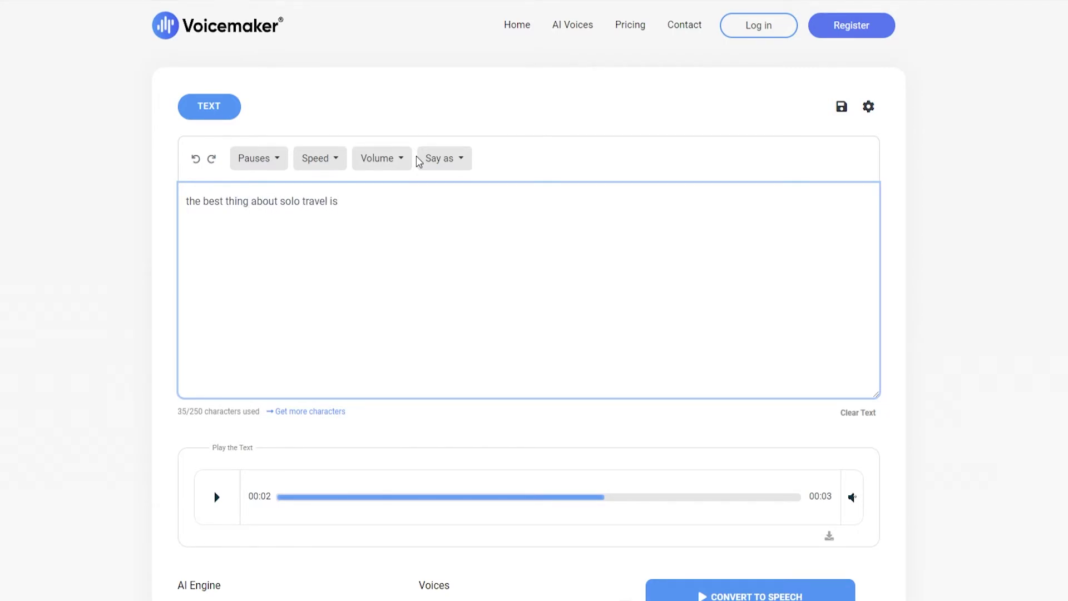
# Voice the line with Kimberly, Female and download the result as an MP3
pyautogui.scroll(-5, 419, 162)
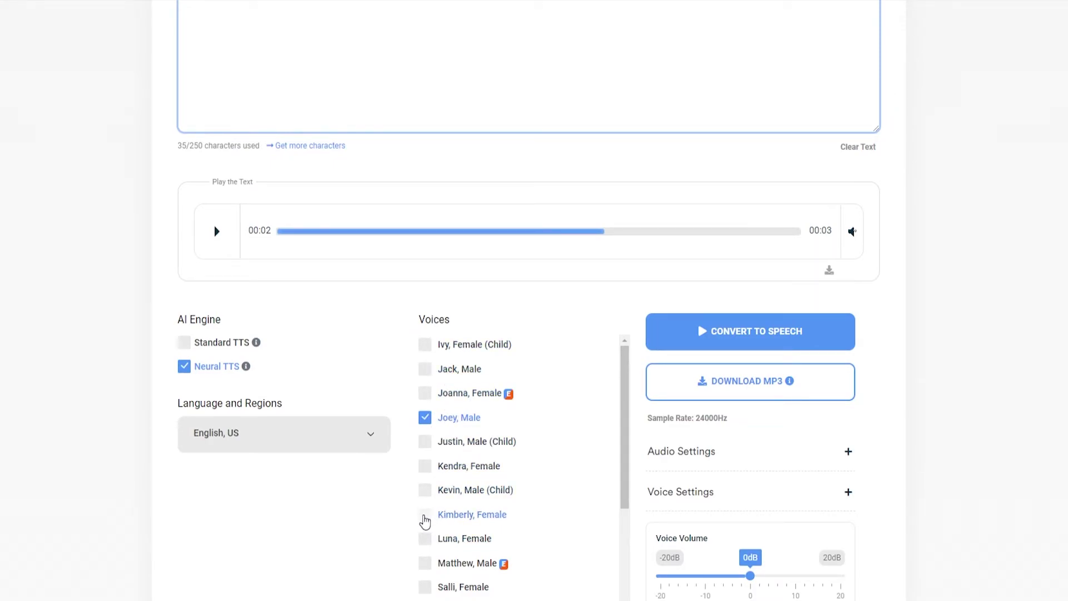
pyautogui.click(425, 517)
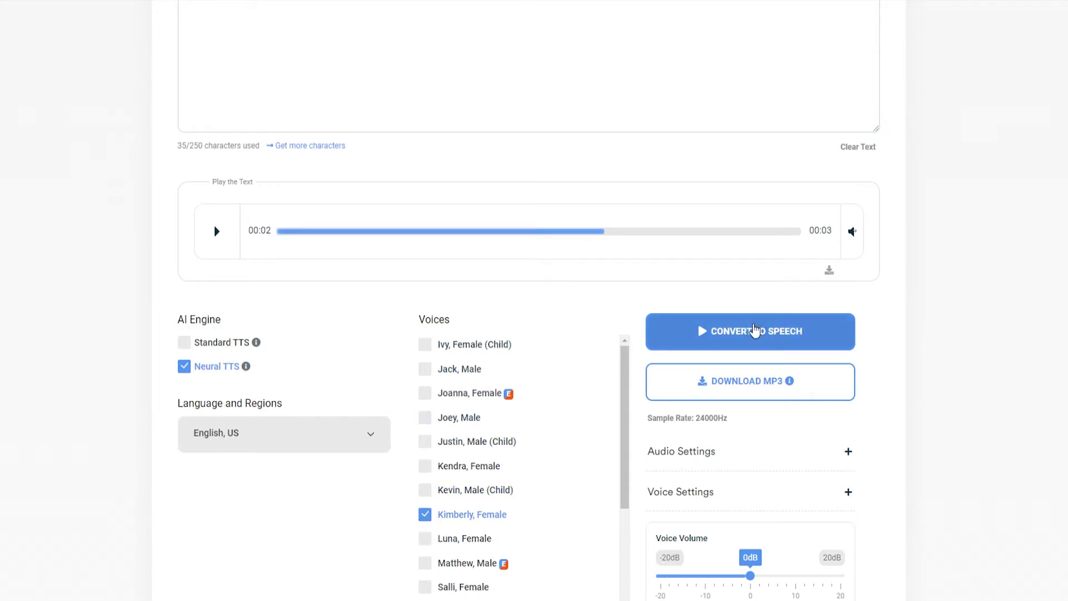
pyautogui.click(739, 337)
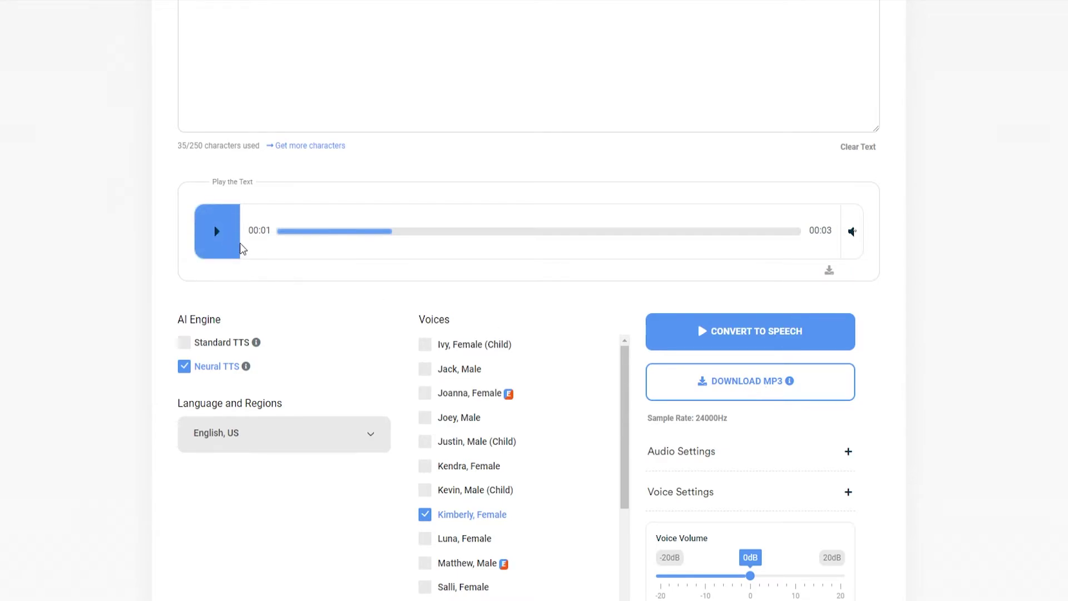
pyautogui.click(749, 389)
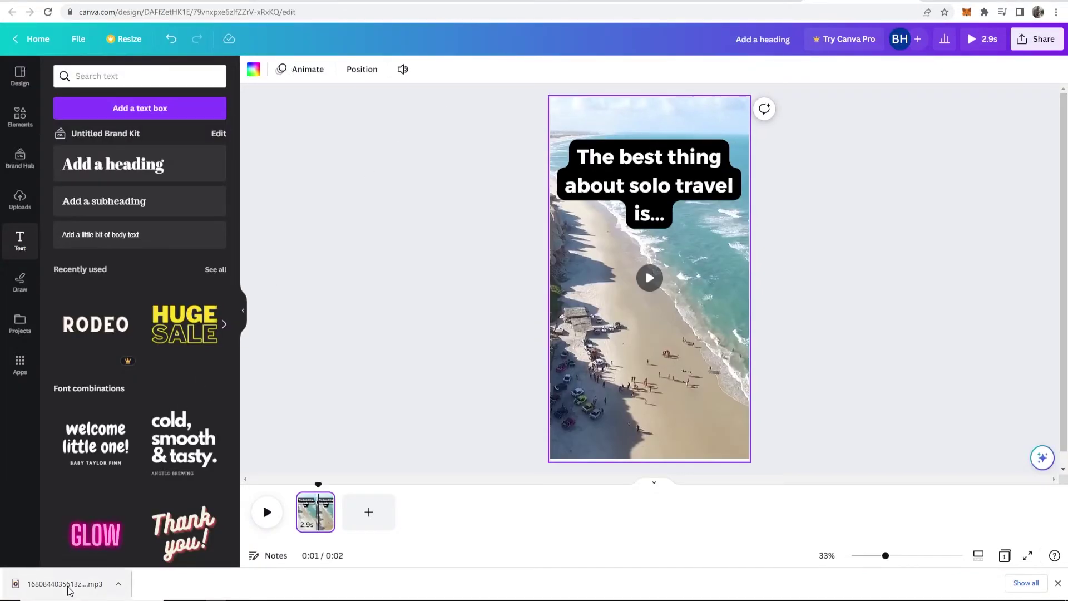
# Upload the voiceover MP3, place it as a 2.7s track under the beach page, and play it
pyautogui.moveTo(69, 591); pyautogui.dragTo(305, 552)
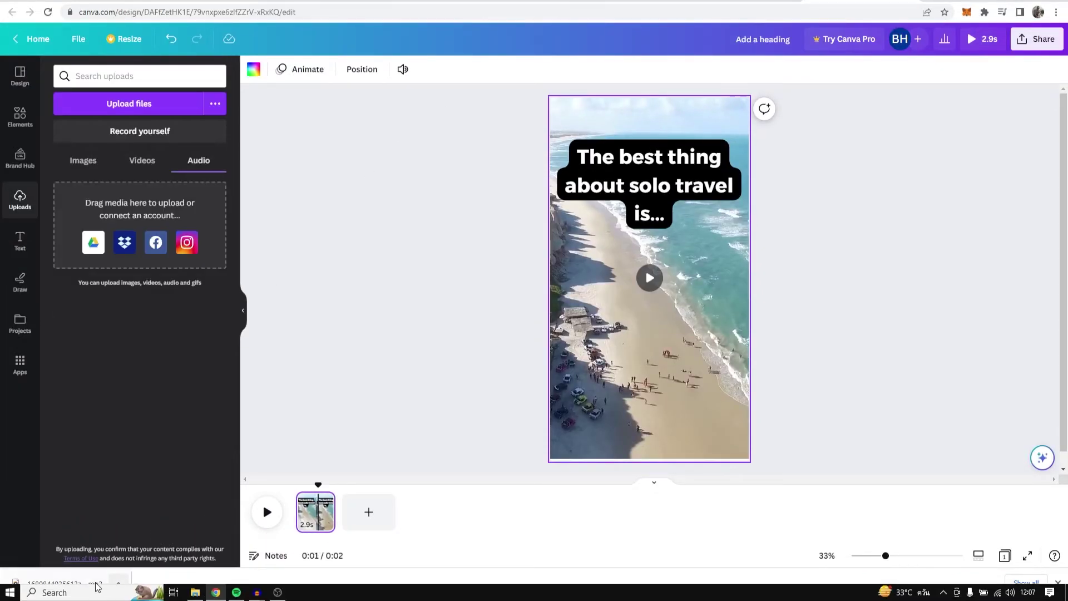
pyautogui.moveTo(96, 587); pyautogui.dragTo(320, 522)
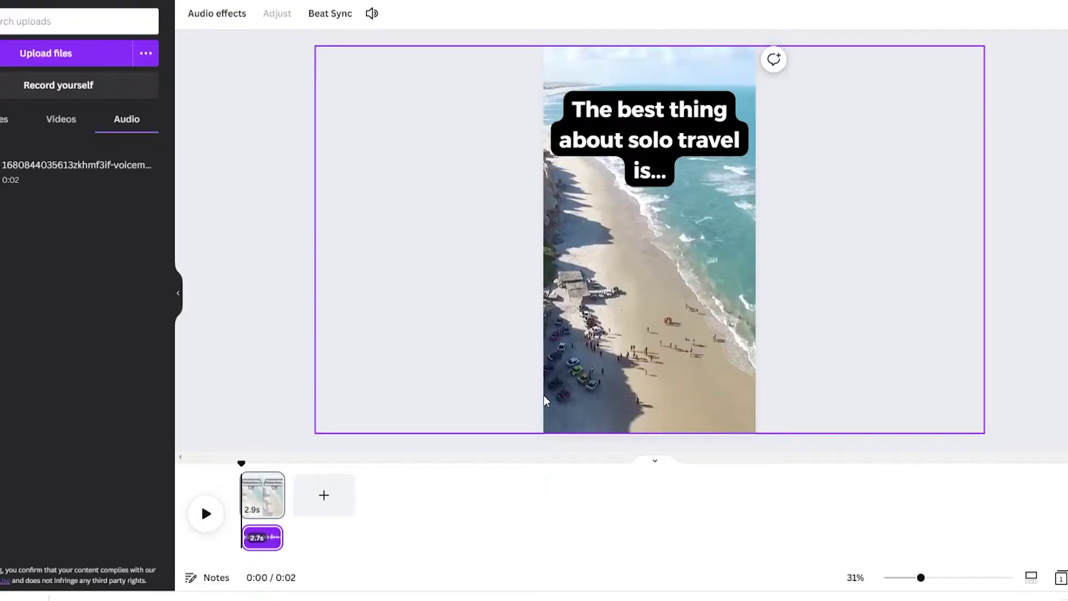
pyautogui.click(206, 511)
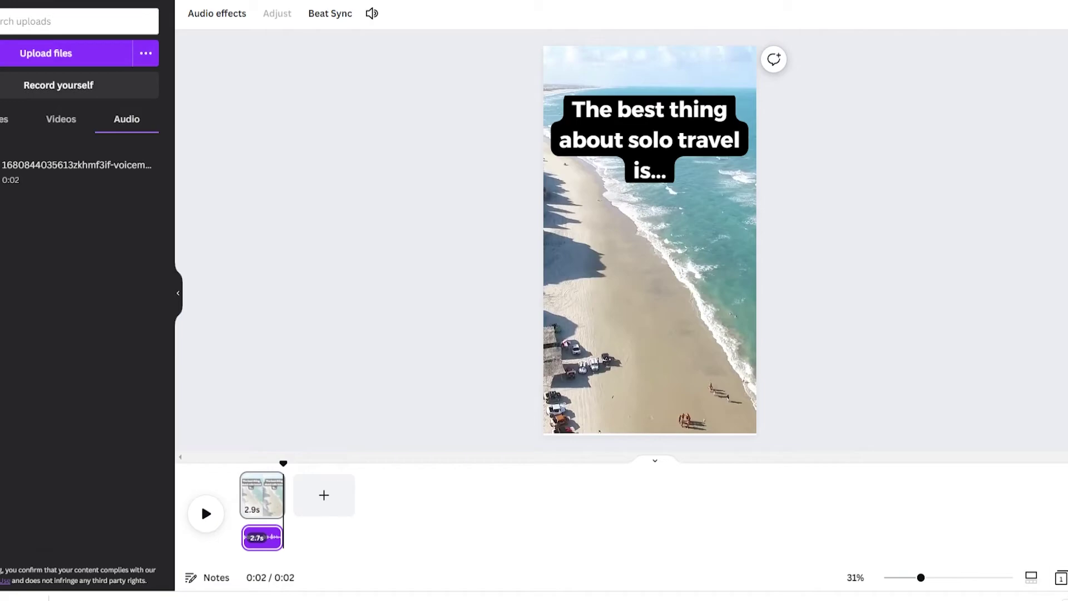
# Add the sunset video as page 2, trimmed to about 3.6 seconds
pyautogui.click(77, 121)
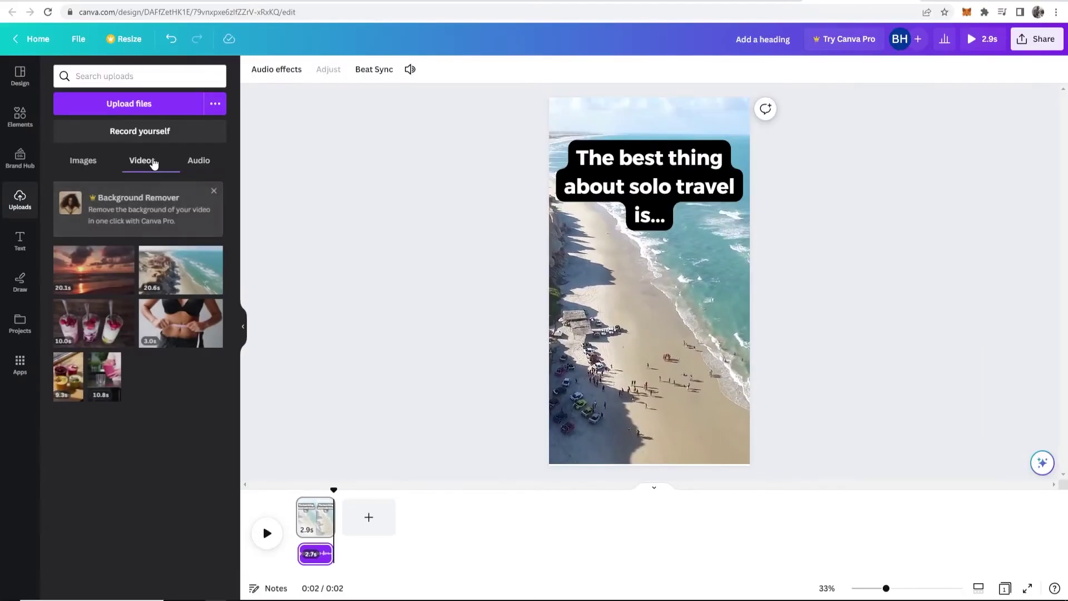
pyautogui.moveTo(95, 270); pyautogui.dragTo(367, 523)
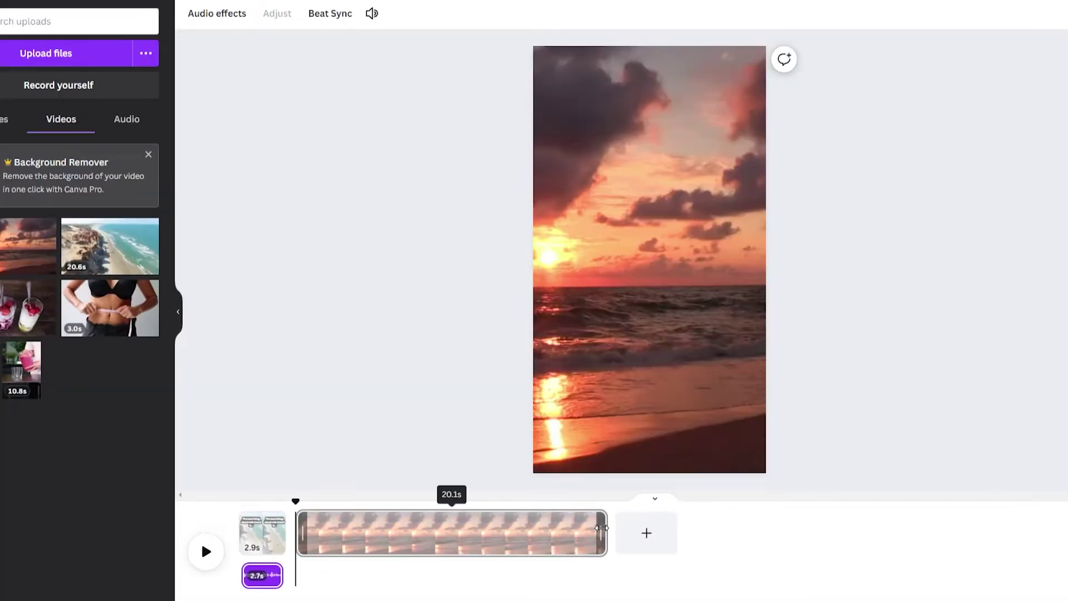
pyautogui.moveTo(601, 528); pyautogui.dragTo(350, 540)
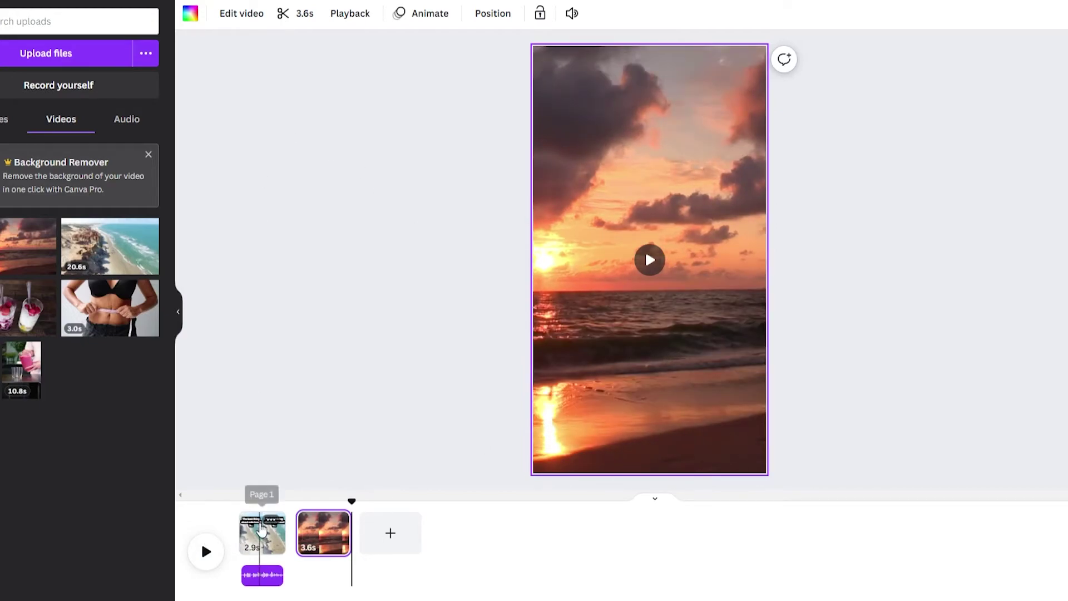
# Copy the beach page's caption and return to the sunset page
pyautogui.click(262, 531)
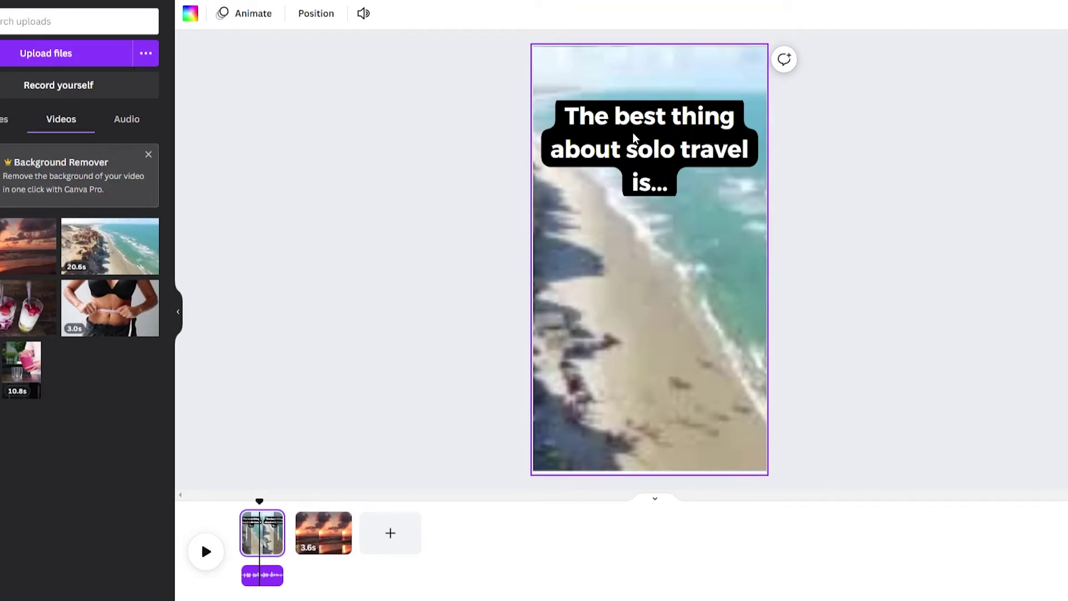
pyautogui.click(634, 133)
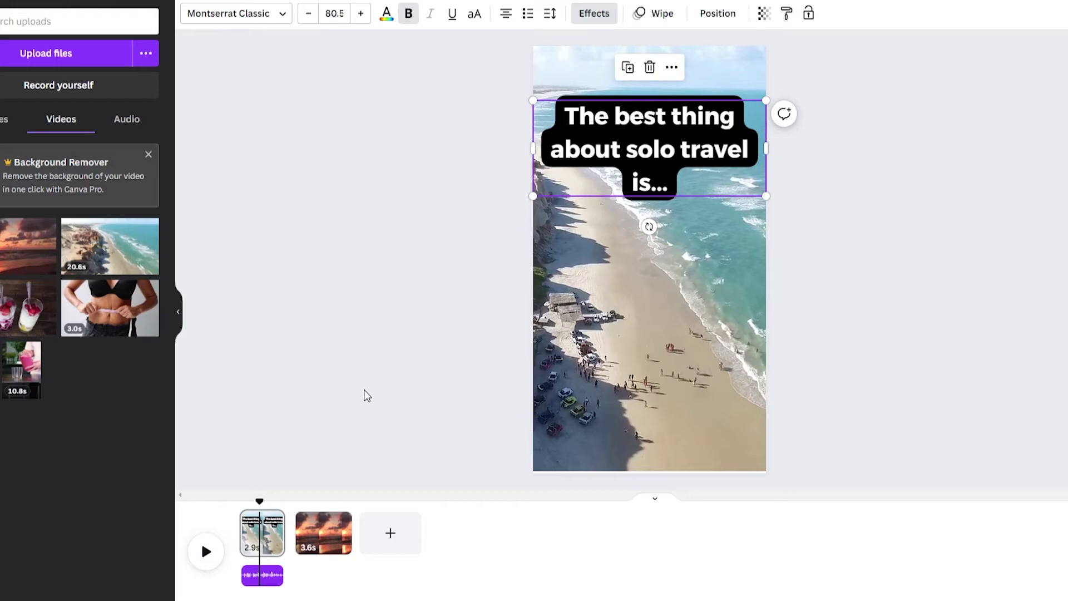
pyautogui.click(322, 544)
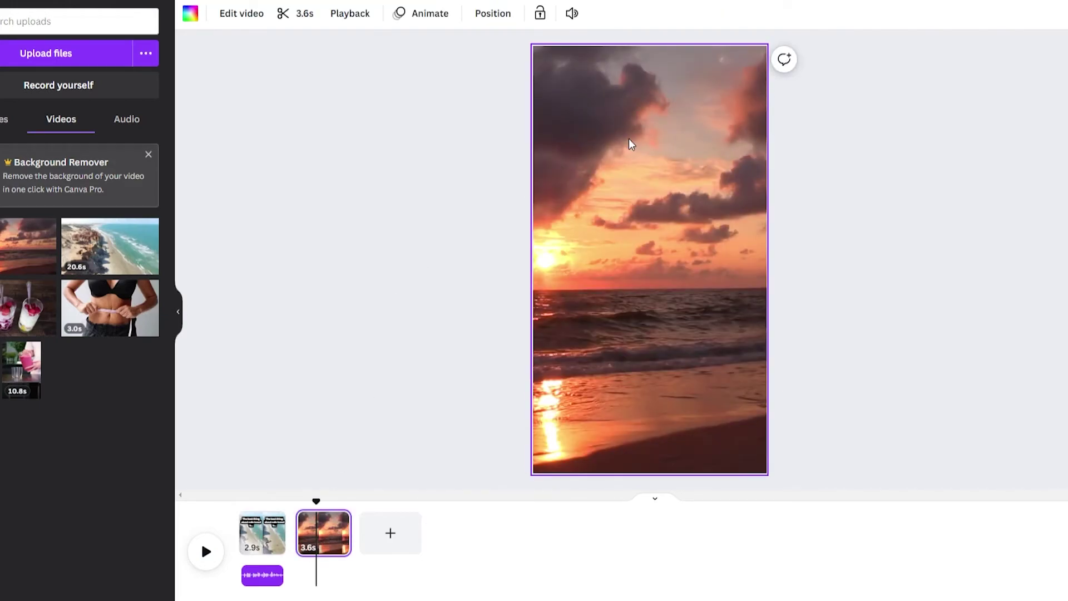
# Paste the copied caption onto the sunset page and replace its text with the new sentence
pyautogui.write('The best thing about solo travel is...')
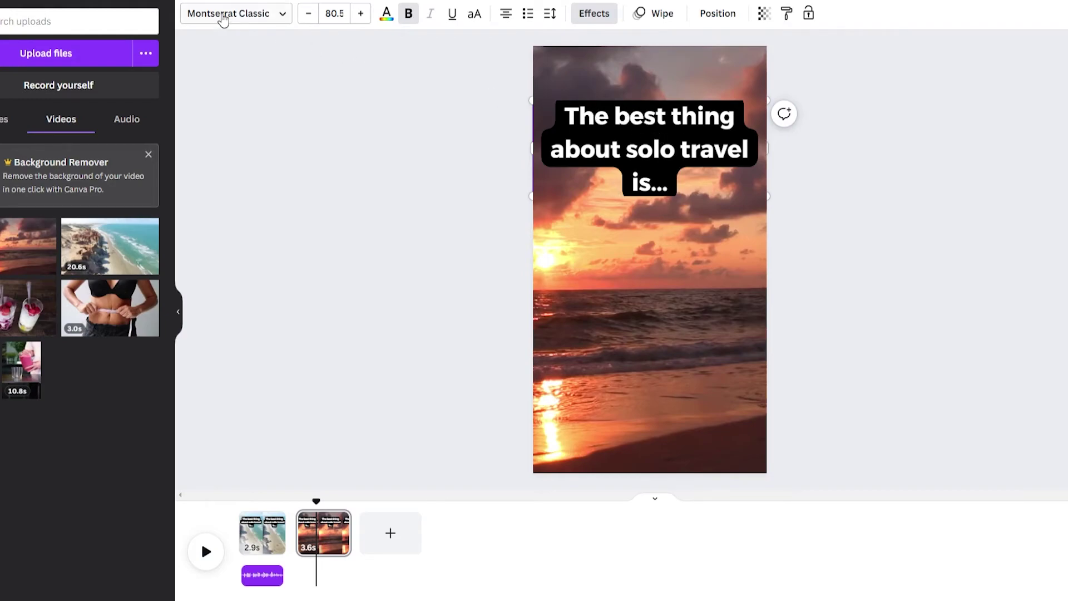
pyautogui.click(658, 182)
pyautogui.hotkey('ctrl', 'a')
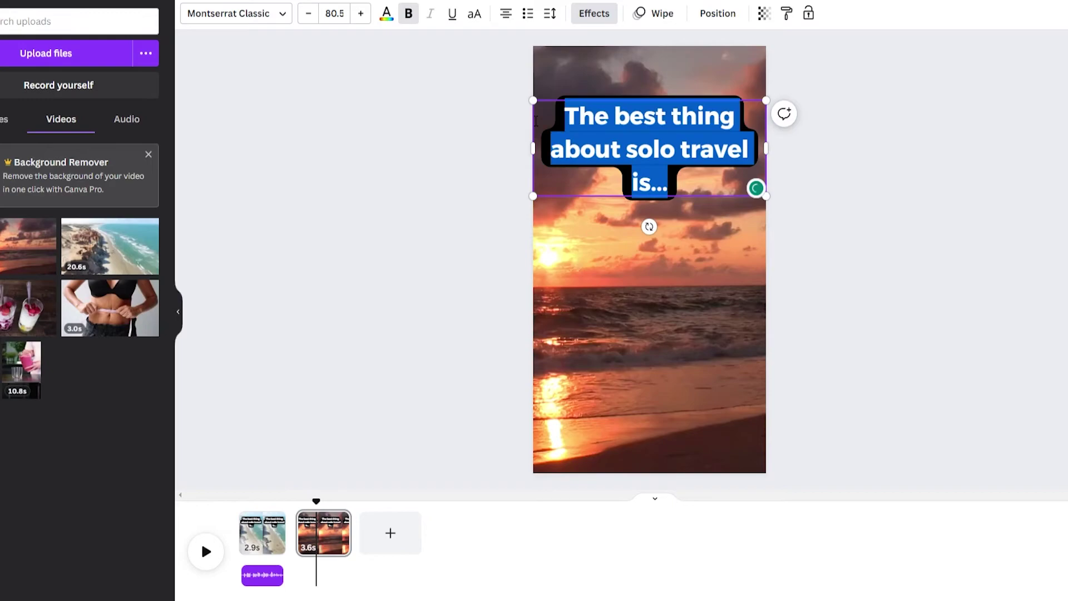
pyautogui.click(818, 224)
pyautogui.click(677, 157)
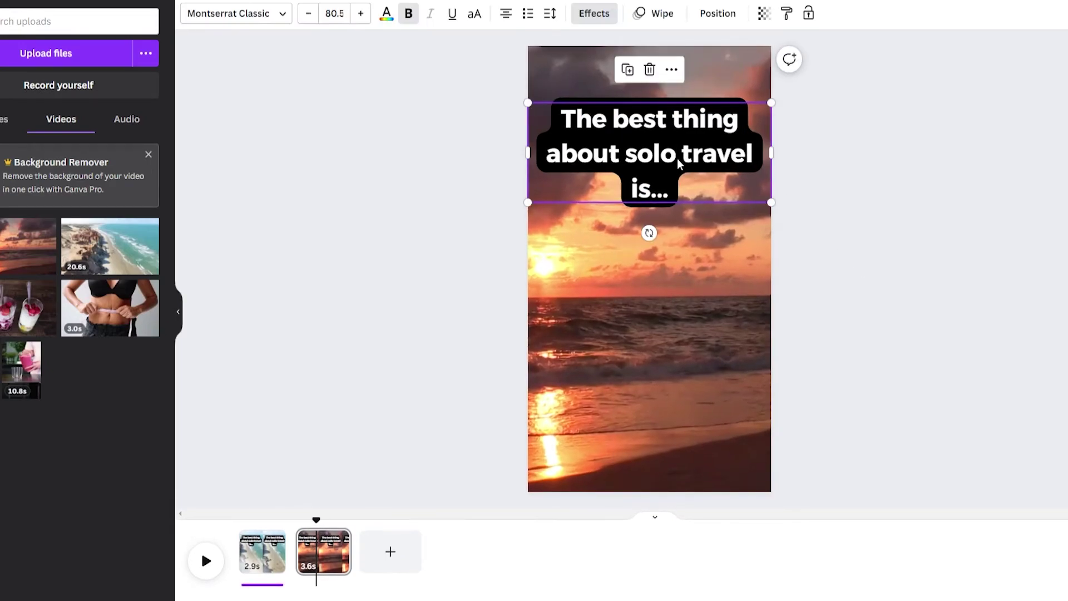
pyautogui.moveTo(761, 193); pyautogui.dragTo(666, 125)
pyautogui.write('Trvelling solo means getting to know the rea')
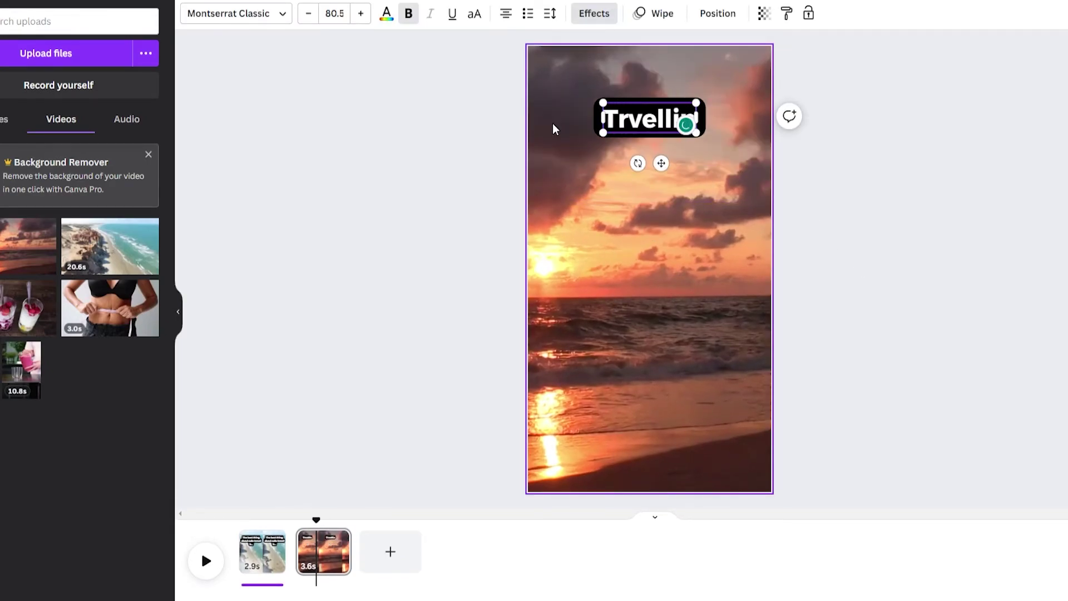
pyautogui.write('l you.')
# Correct 'Trvelling' to 'Traveling' and resize the caption box to fit the text
pyautogui.click(621, 119)
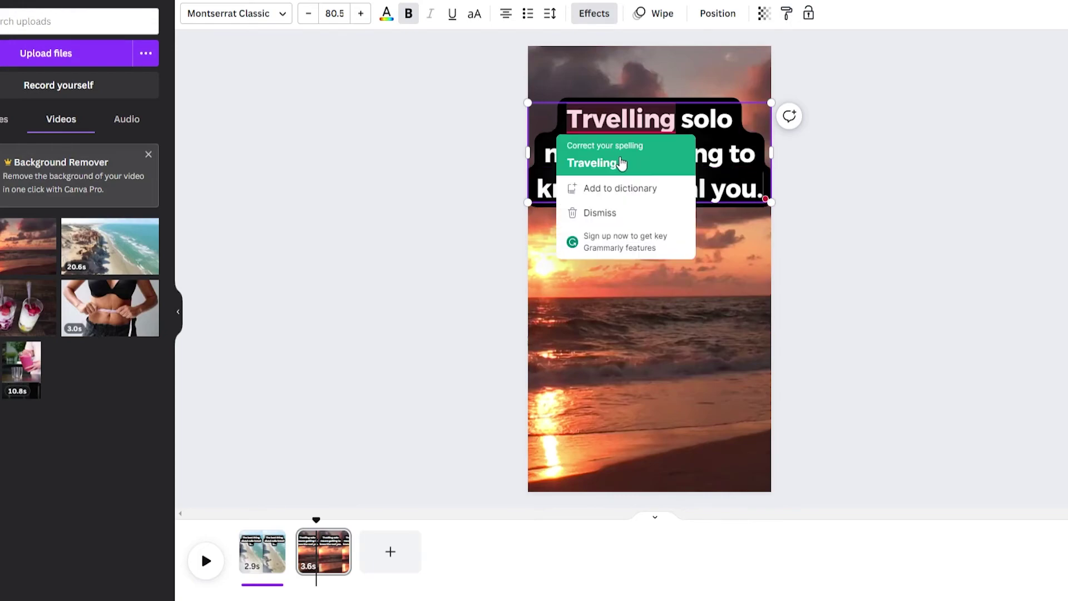
pyautogui.click(617, 162)
pyautogui.click(638, 254)
pyautogui.click(889, 216)
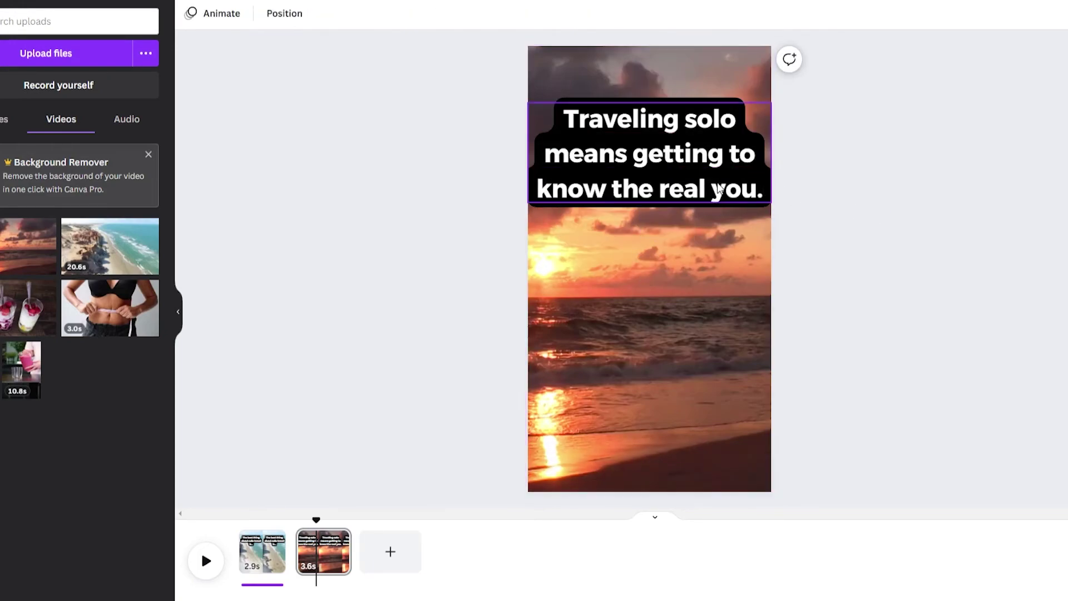
pyautogui.click(695, 167)
pyautogui.moveTo(769, 195); pyautogui.dragTo(738, 192)
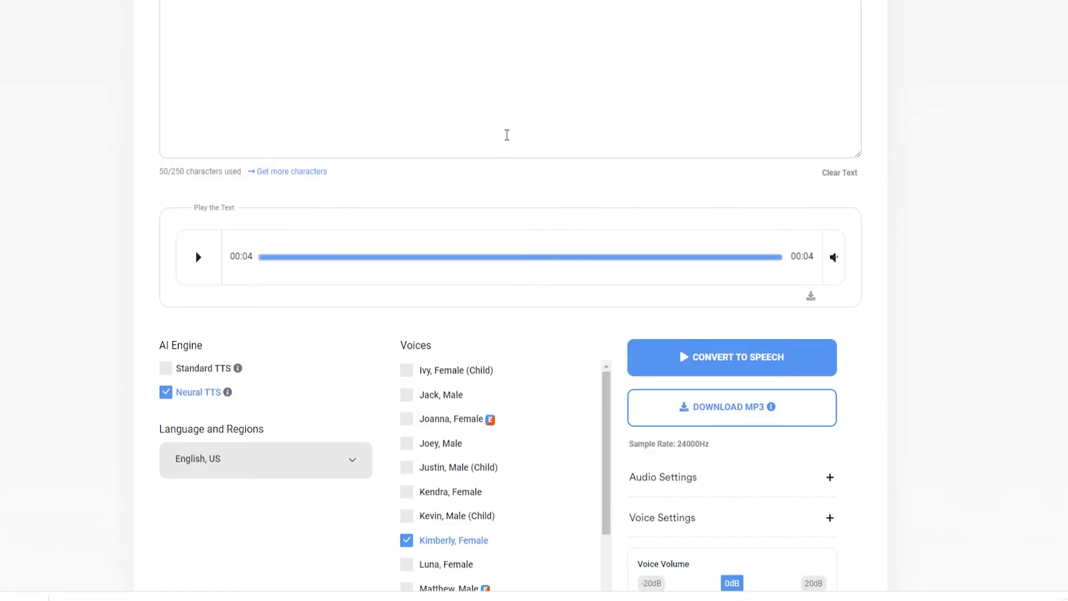
# Place the second voiceover as a 3.4s track under the sunset page and preview the whole video
pyautogui.scroll(4, 766, 198)
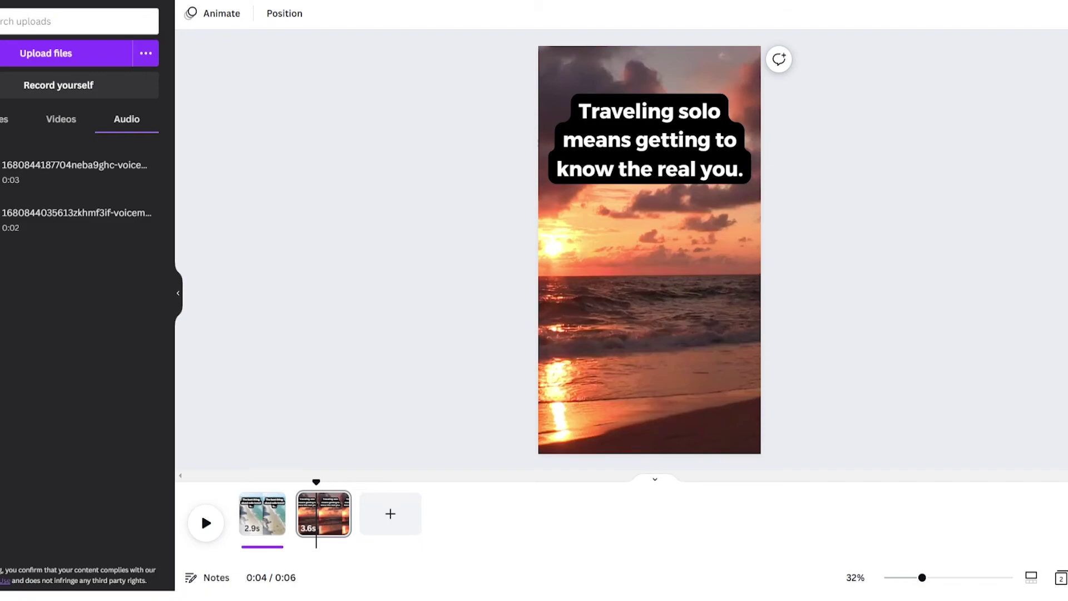
pyautogui.moveTo(23, 178); pyautogui.dragTo(350, 580)
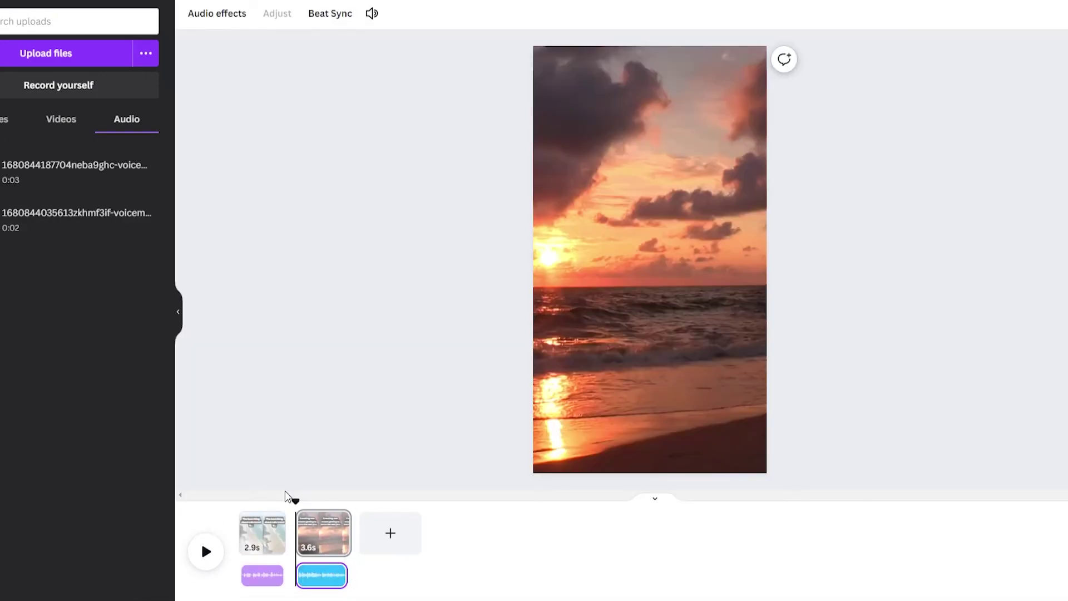
pyautogui.click(217, 502)
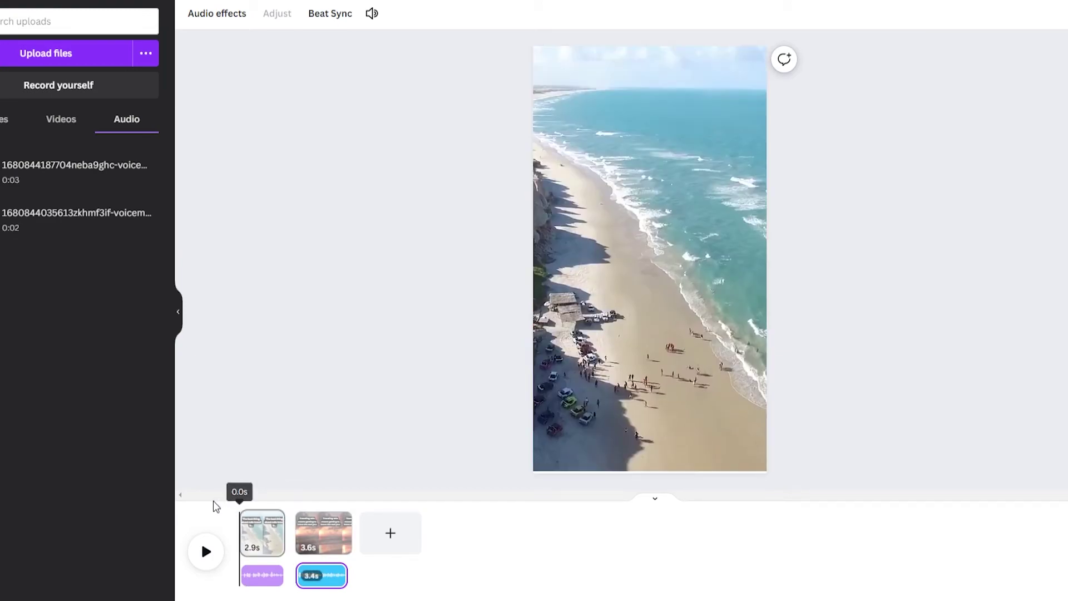
pyautogui.click(205, 559)
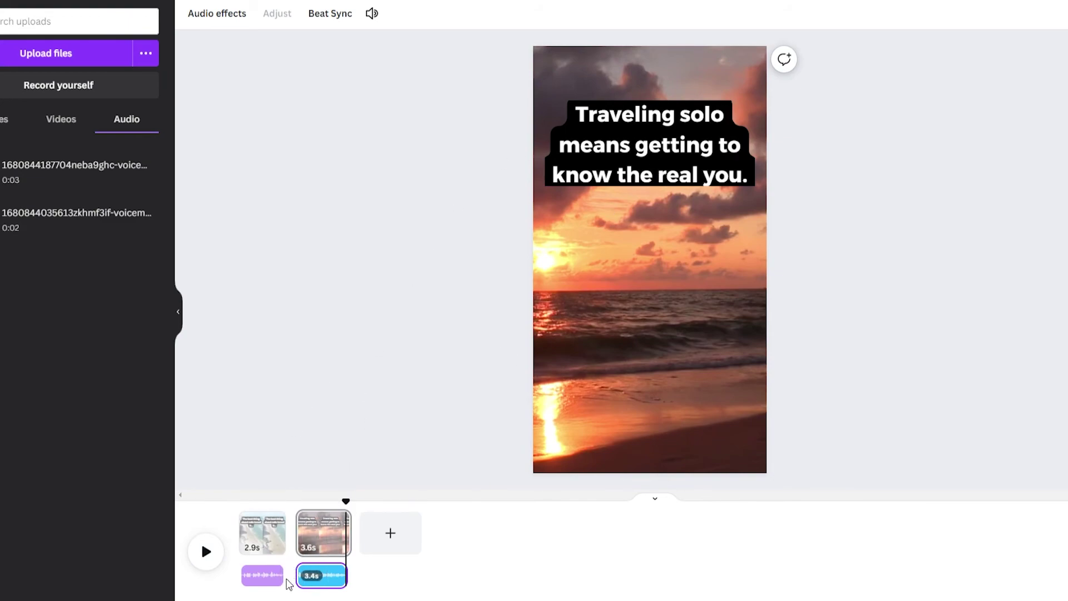
pyautogui.click(312, 534)
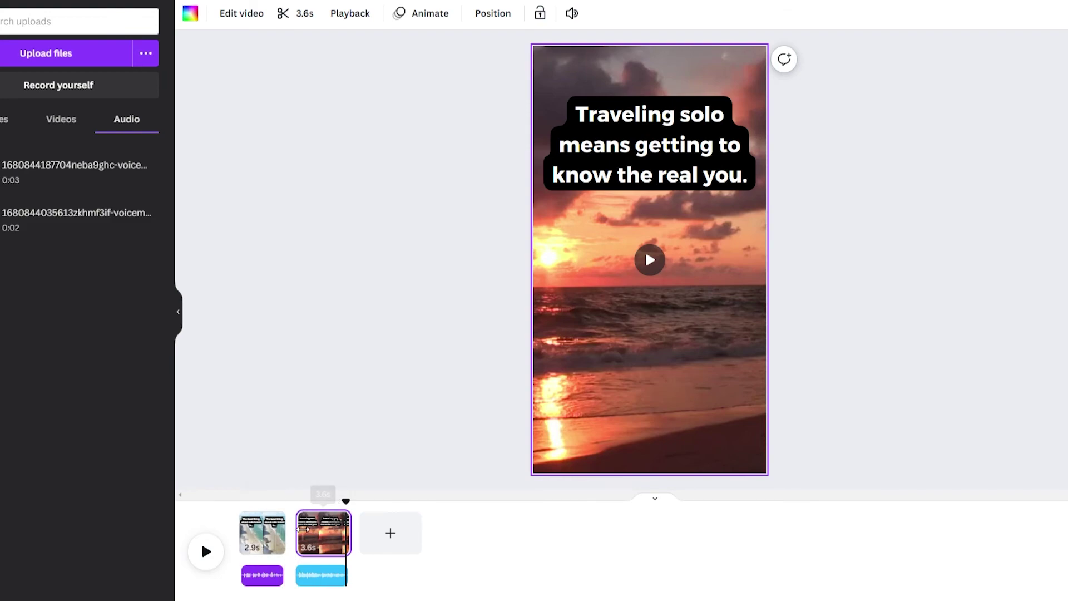
# Add a 0.5s Circle Wipe transition between the beach and sunset pages
pyautogui.moveTo(297, 548)
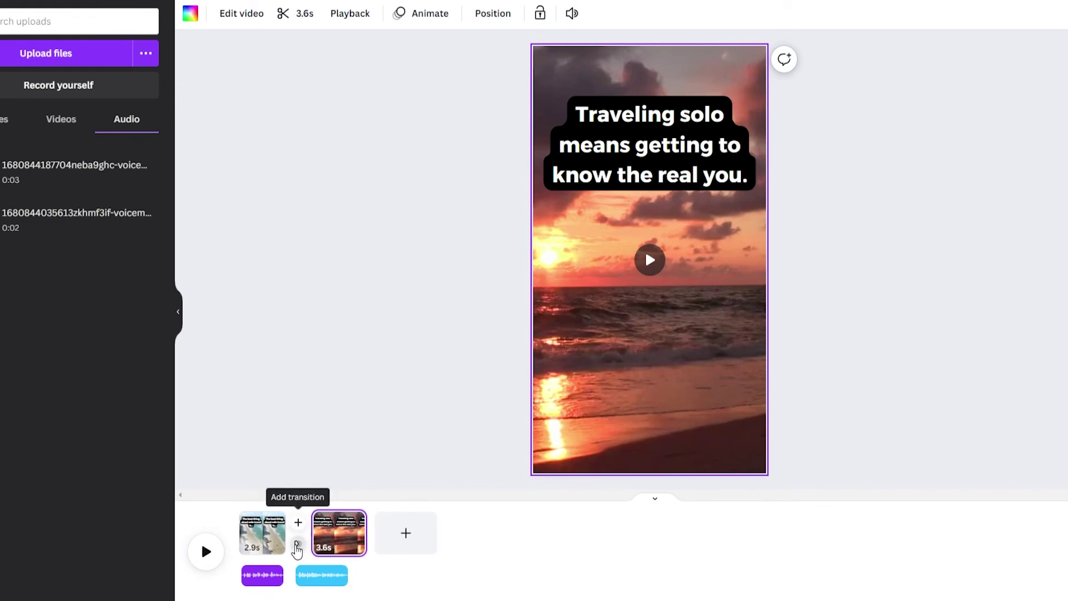
pyautogui.click(296, 548)
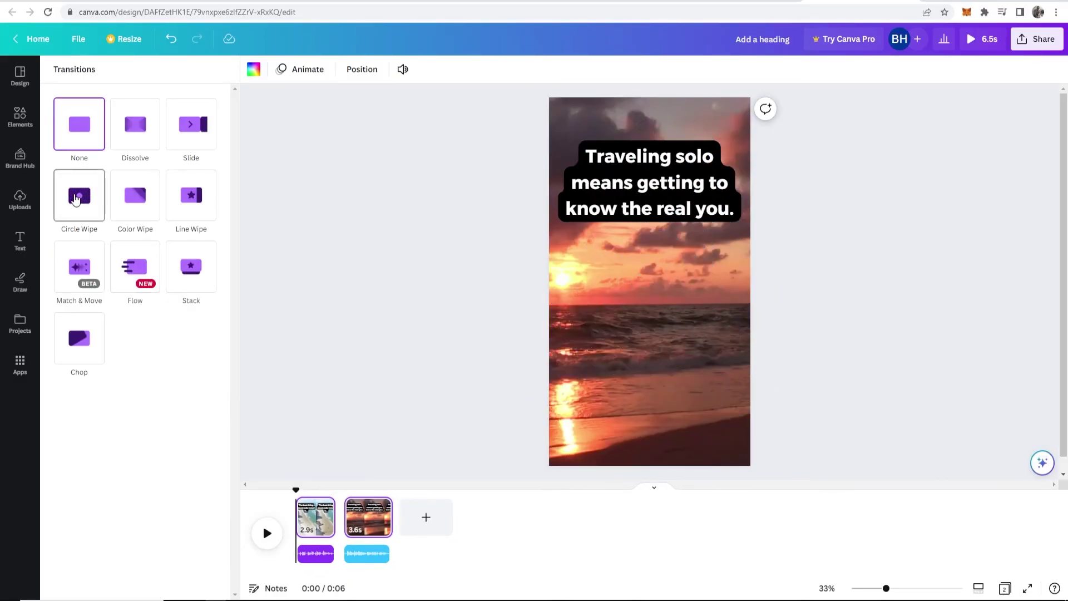
pyautogui.click(76, 199)
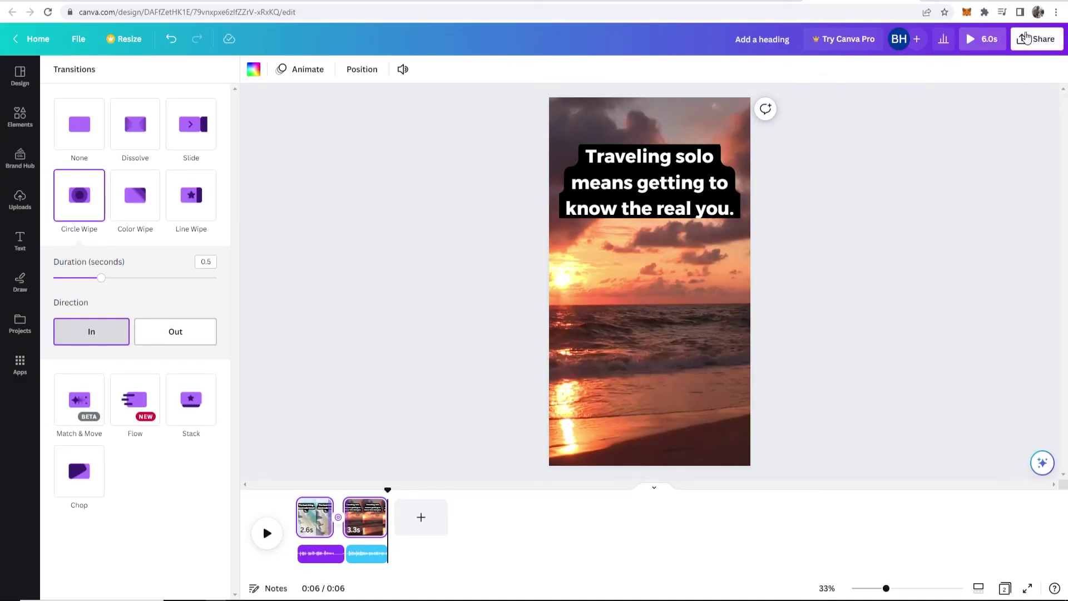
# Download the two-page design as an MP4 video
pyautogui.click(1026, 38)
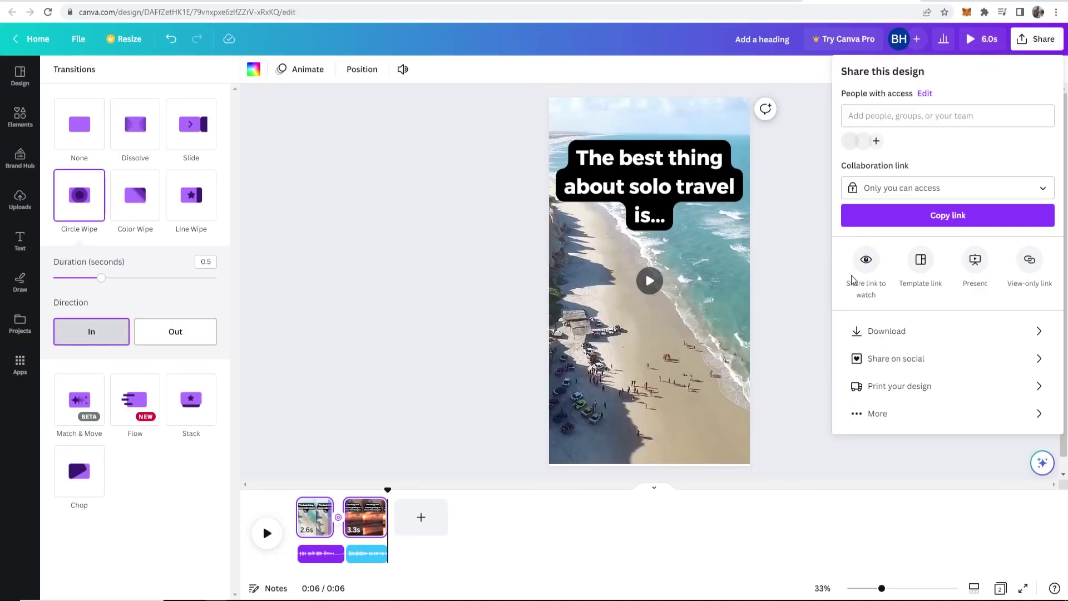
pyautogui.click(890, 332)
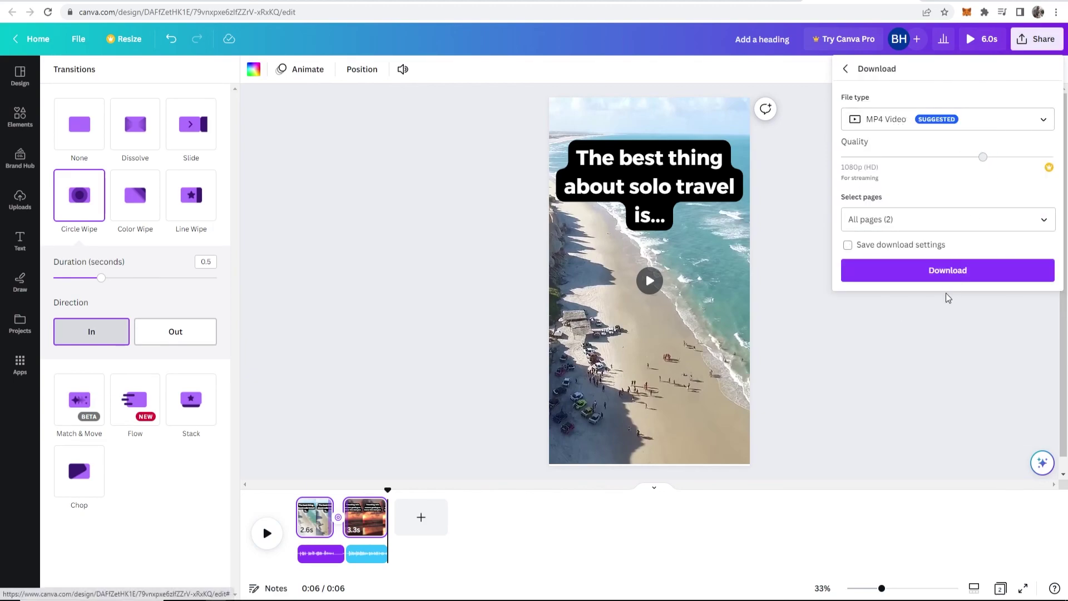
pyautogui.click(938, 272)
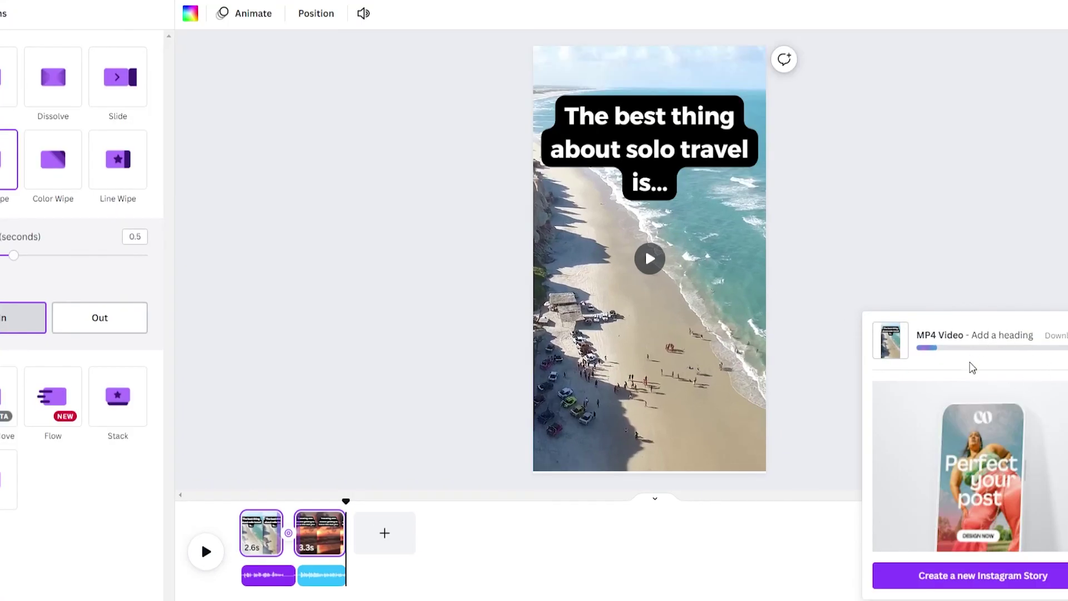